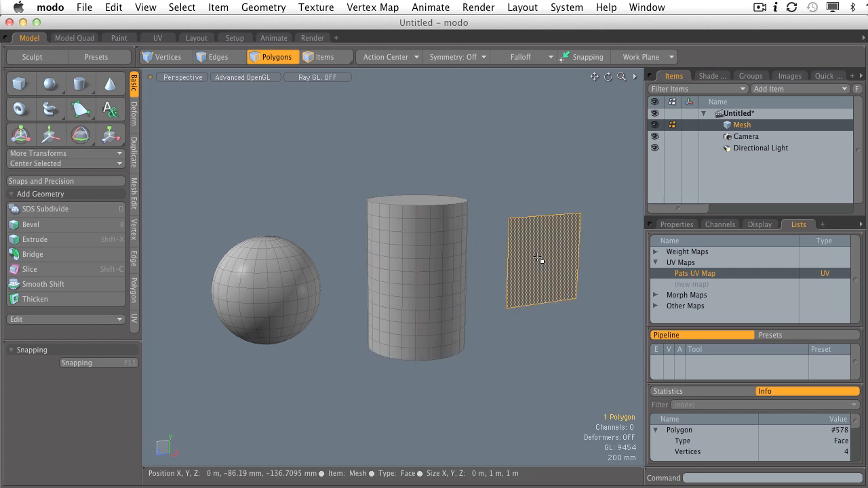
Clear the selection on the flat plane and switch to the UV editing layout.
left_click(543, 187)
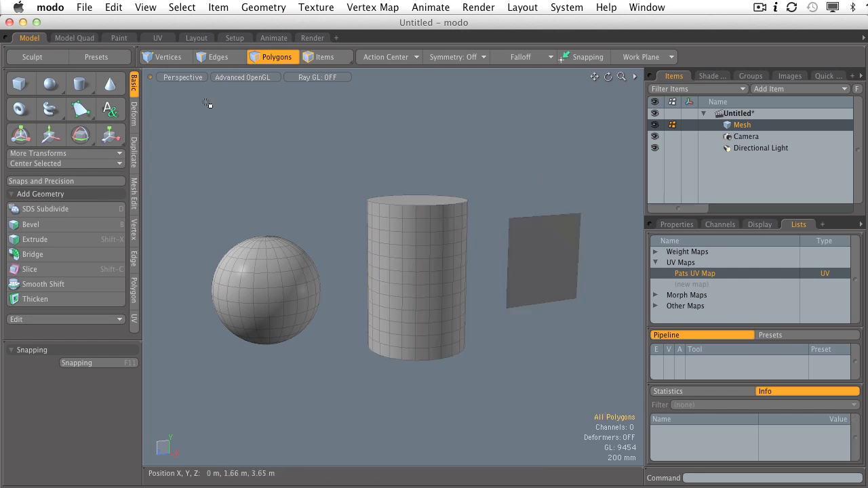
left_click(169, 37)
left_click_drag(507, 214, 558, 238, "alt")
left_click_drag(559, 239, 454, 258, "alt+shift")
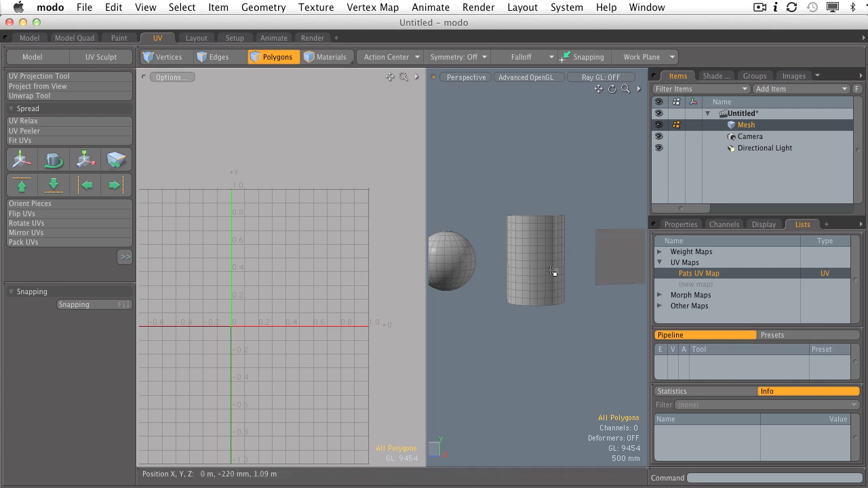
Select the whole sphere, hide all unselected geometry to isolate it, and clear the selection.
double_click(457, 253)
left_click_drag(478, 237, 549, 248, "alt+shift")
left_click_drag(550, 248, 579, 255, "ctrl+alt")
mouse_move(579, 255)
left_mouse_down("alt+shift")
mouse_move(523, 262)
mouse_move(588, 264)
left_mouse_up("alt+shift")
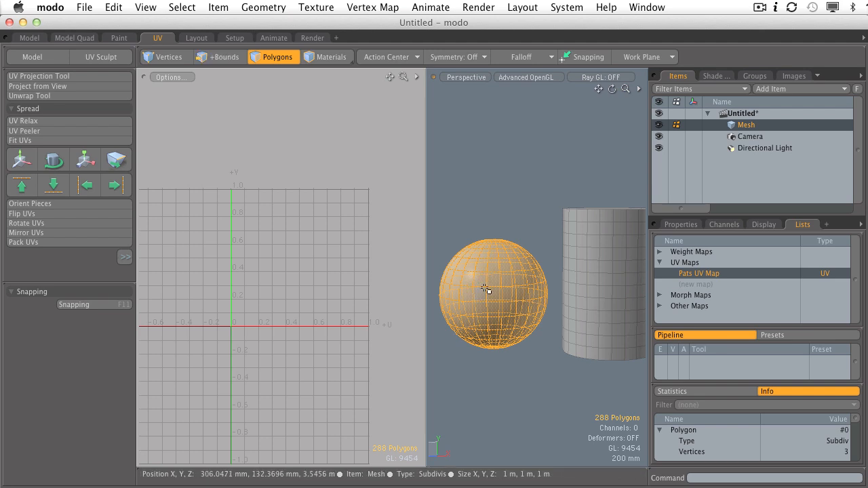
key("shift+h")
left_click(516, 223)
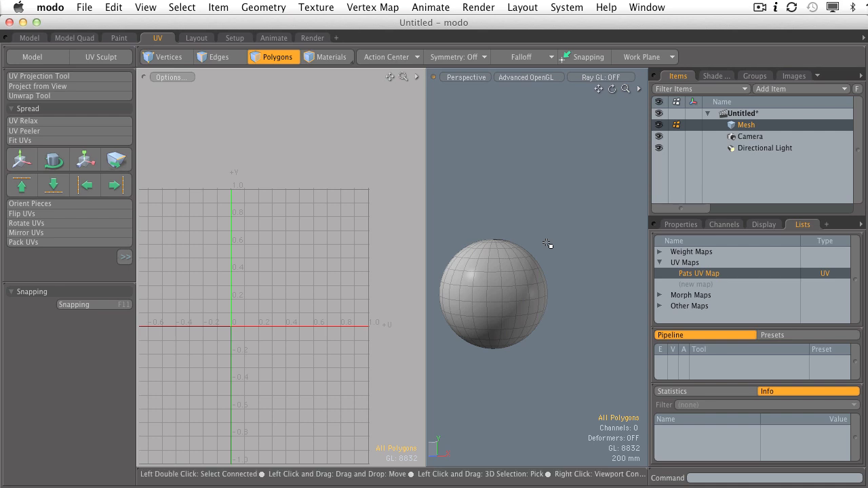
Select all of the sphere's polygons, activate the UV Projection Tool and enlarge the area showing its settings.
double_click(525, 268)
left_click_drag(546, 270, 570, 241, "ctrl+alt")
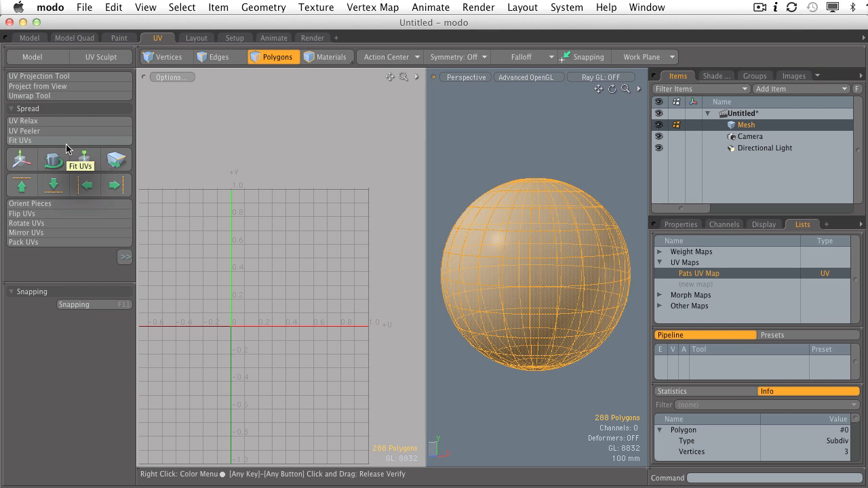
left_click(45, 77)
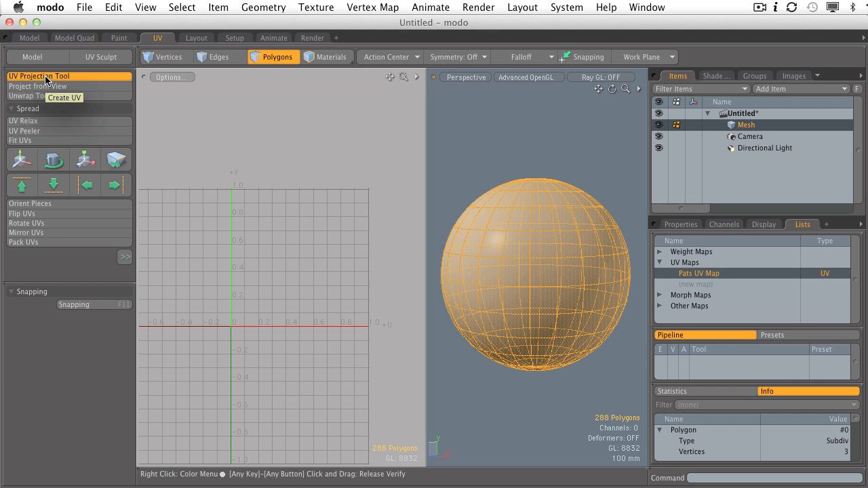
left_click_drag(54, 247, 53, 187)
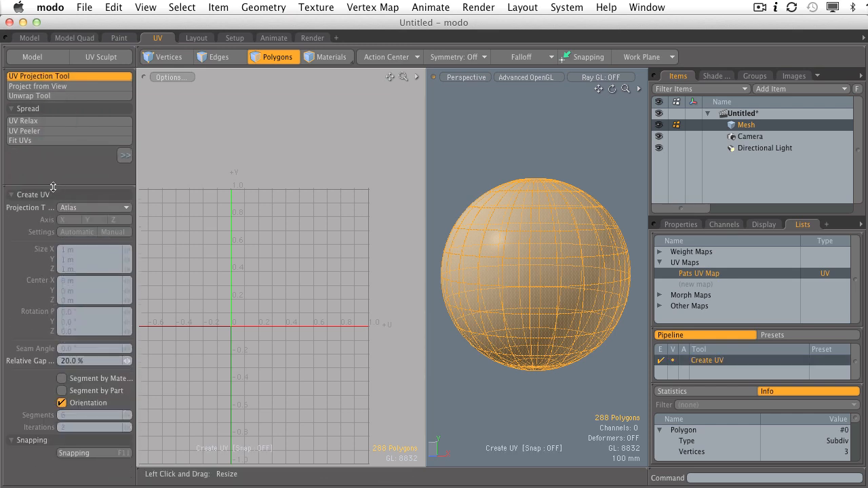
left_click(81, 207)
left_click(25, 235)
left_click_drag(148, 206, 151, 203)
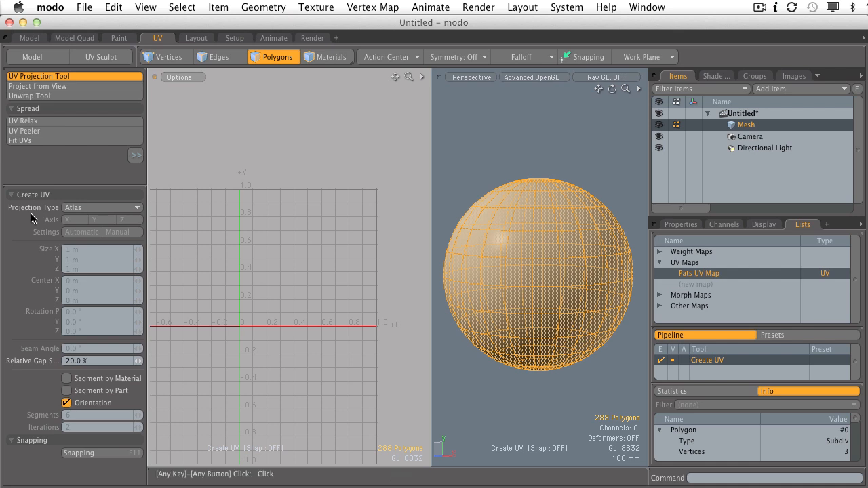
Set the projection type to Spherical and project the sphere's UVs with the Z axis and automatic settings.
left_click(110, 209)
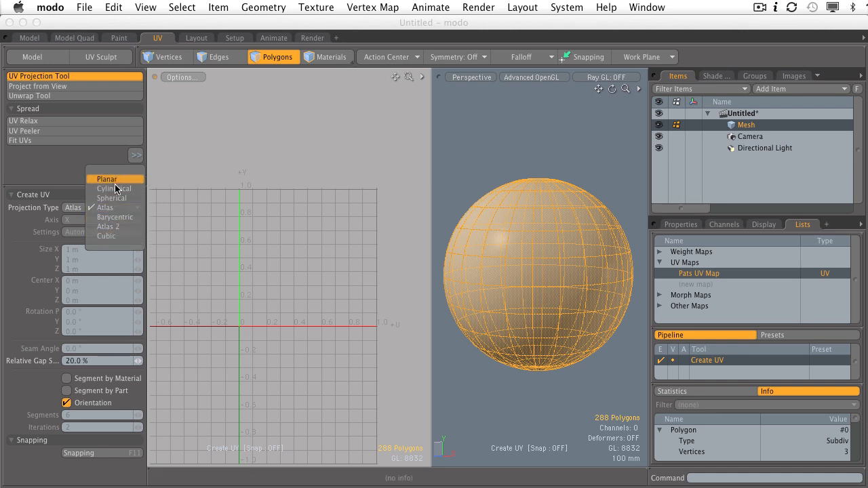
left_click(124, 209)
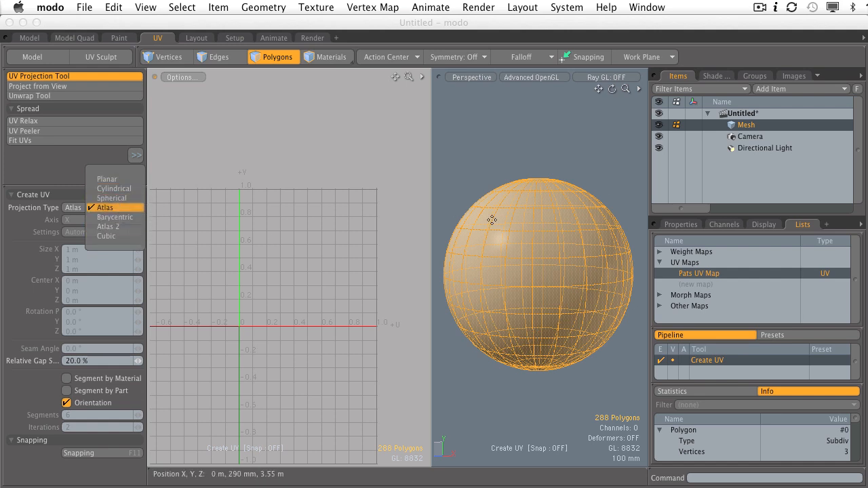
left_click(110, 198)
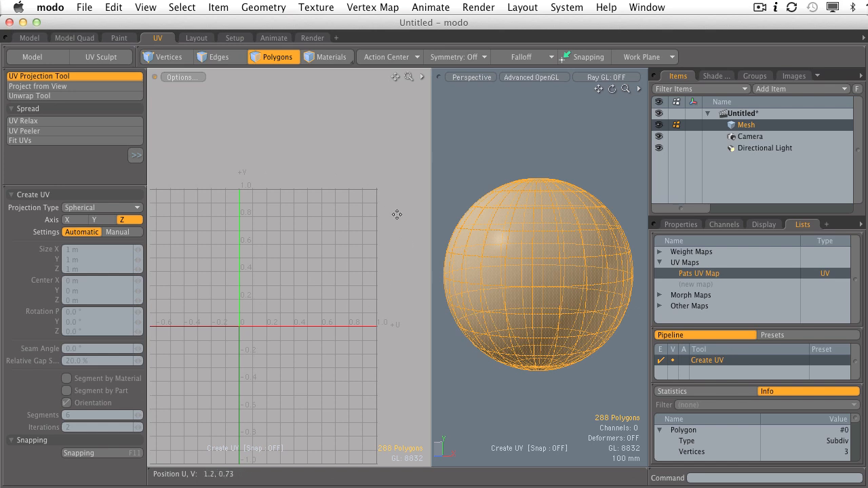
left_click(304, 245)
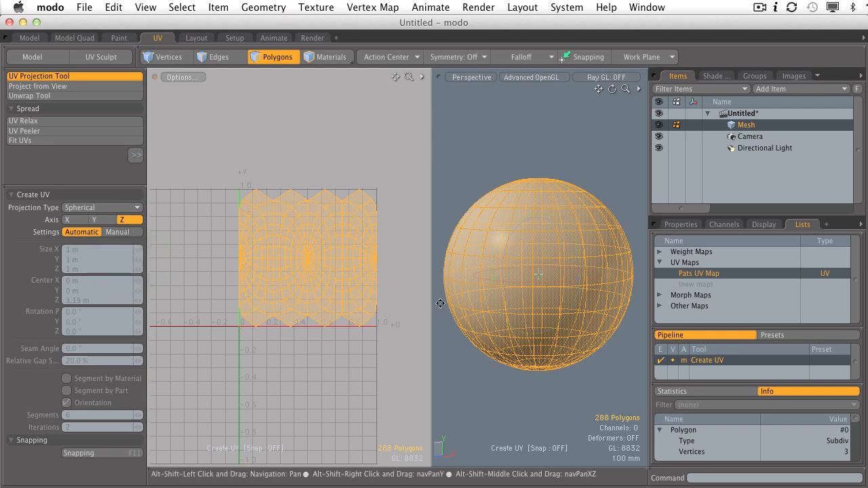
Change the spherical projection axis to Y and drop the UV Projection Tool.
mouse_move(471, 284)
left_mouse_down("alt+shift")
mouse_move(490, 288)
mouse_move(473, 300)
left_mouse_up("alt+shift")
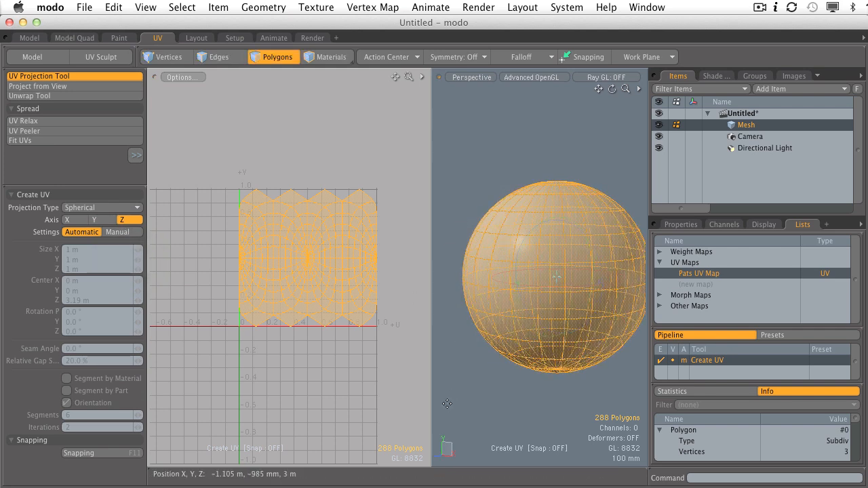
left_click_drag(432, 392, 417, 393)
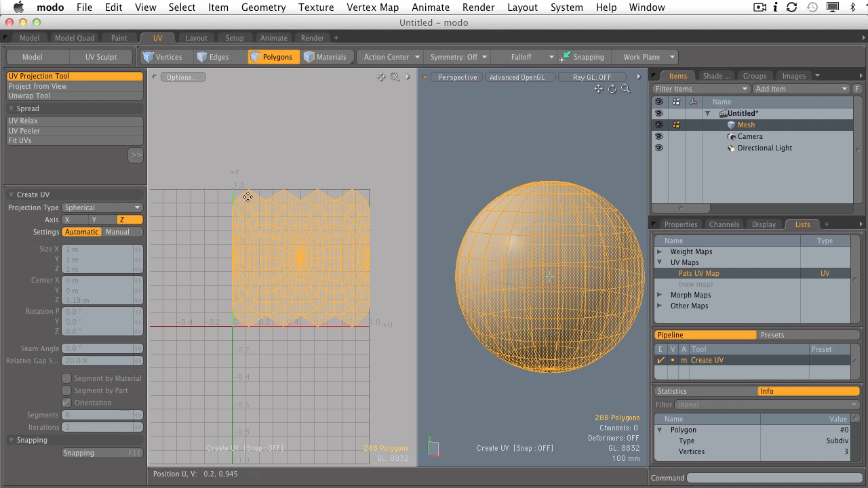
left_click(109, 222)
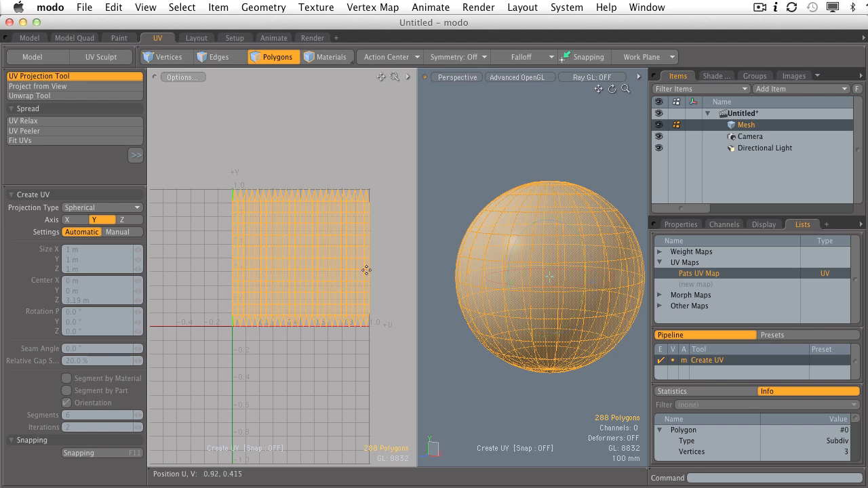
left_click_drag(508, 230, 534, 260, "alt")
mouse_move(254, 199)
left_mouse_down("ctrl+alt")
mouse_move(292, 208)
mouse_move(242, 201)
mouse_move(243, 190)
left_mouse_up("ctrl+alt")
key("space")
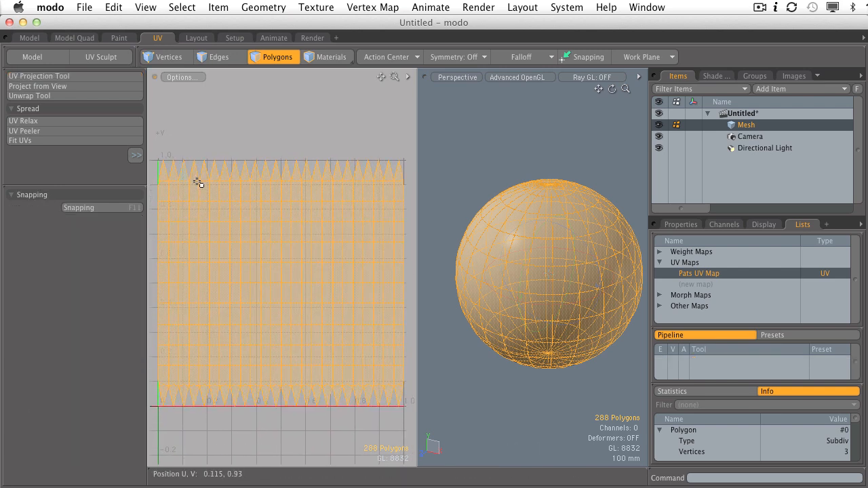
Select the top row of triangles in the UV map and examine where they sit at the sphere's pole.
left_click(199, 132)
left_click(166, 174)
left_click_drag(169, 176, 410, 176)
left_click_drag(548, 205, 668, 274, "alt+shift")
left_click_drag(600, 253, 538, 280, "alt")
left_click(549, 170)
mouse_move(549, 172)
left_mouse_down("alt")
mouse_move(533, 265)
mouse_move(510, 265)
mouse_move(490, 240)
mouse_move(563, 257)
mouse_move(515, 287)
mouse_move(528, 277)
left_mouse_up("alt")
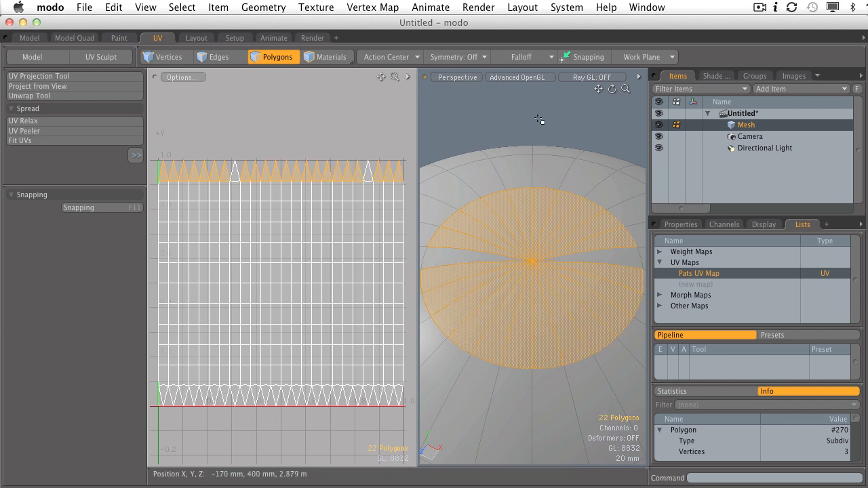
Select the sphere's top pole vertex to examine its matching points in the UV map, and return to polygon selection.
key("1")
left_click(528, 259)
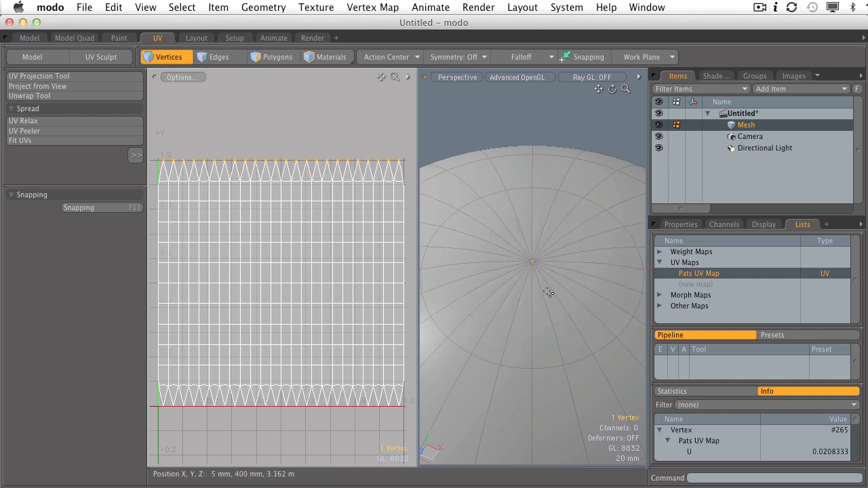
left_click_drag(562, 196, 553, 254, "alt")
key("space")
key("space")
left_click_drag(552, 255, 526, 270, "alt")
left_click_drag(526, 270, 525, 209, "alt+shift")
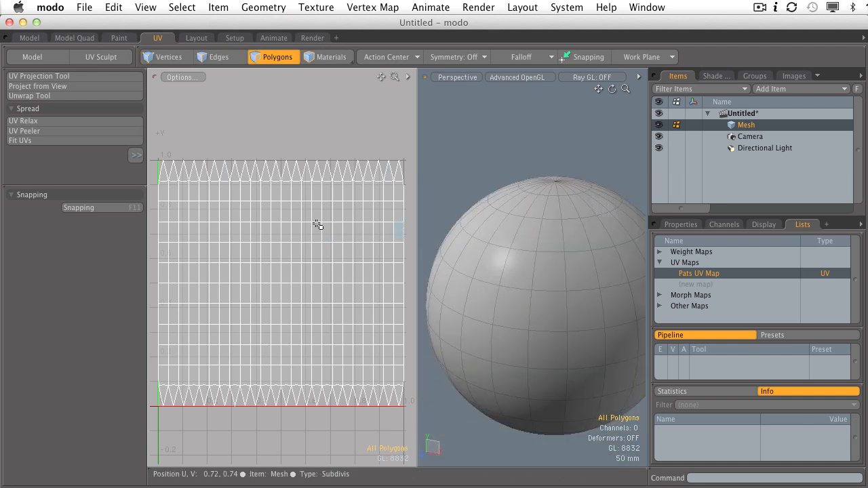
Select a vertical strip of polygons from the sphere's top pole to its bottom to compare it with the UV map.
double_click(280, 224)
left_click_drag(550, 252, 531, 273, "ctrl+alt")
left_click_drag(532, 274, 499, 254, "alt+shift")
left_click(498, 203)
left_click_drag(500, 208, 507, 184, "alt+shift")
left_click_drag(508, 184, 498, 236, "alt")
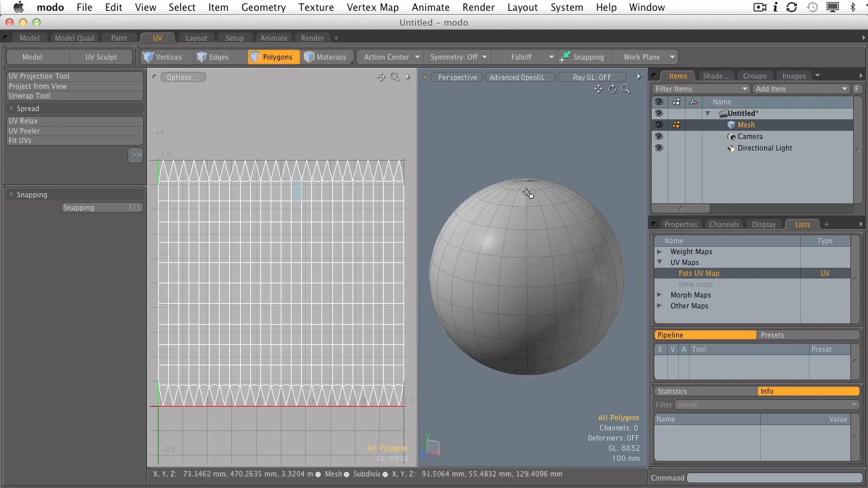
mouse_move(525, 188)
left_mouse_down()
mouse_move(517, 323)
mouse_move(522, 253)
left_mouse_up()
mouse_move(522, 254)
left_mouse_down("alt")
mouse_move(519, 201)
mouse_move(519, 349)
left_mouse_up("alt")
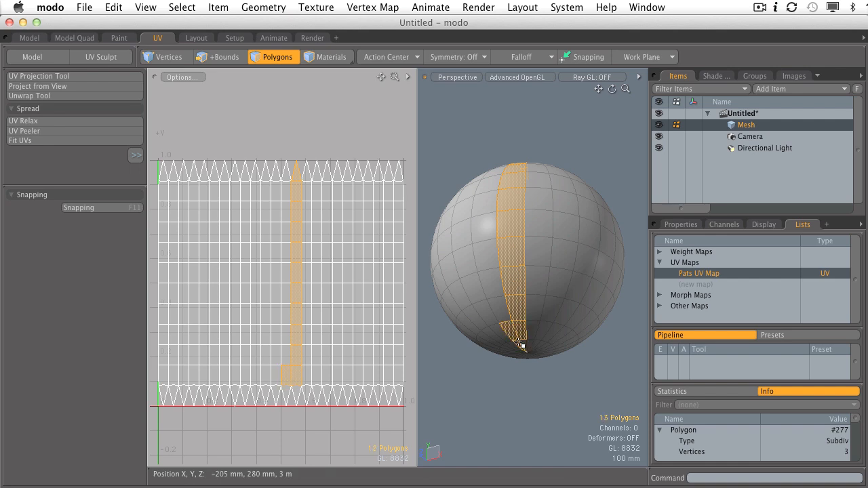
Highlight the matching column of polygons down the UV map and clear the selection.
left_click(299, 200)
left_click_drag(298, 201, 299, 386)
left_click(488, 152)
left_click_drag(516, 187, 554, 222, "alt")
left_click_drag(555, 222, 551, 270, "alt+shift")
left_click_drag(551, 270, 512, 277, "ctrl+alt")
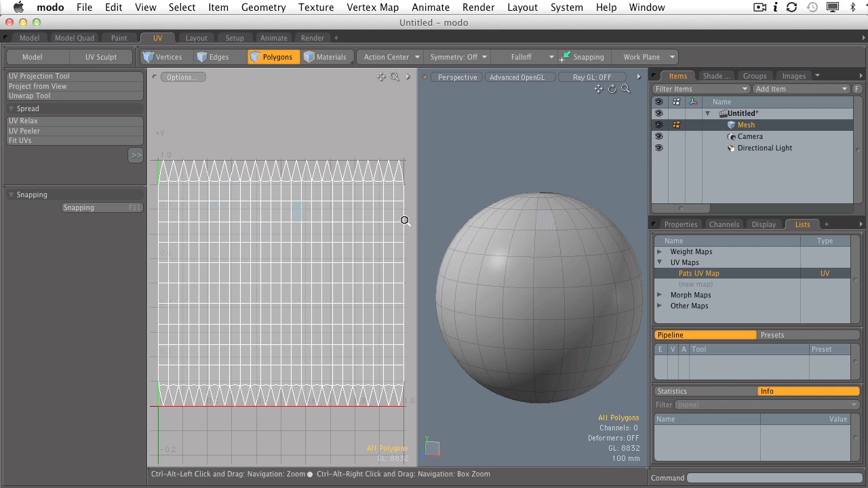
Unhide all hidden geometry and frame the sphere, cylinder and plane.
scroll(482, 227, "down", 5)
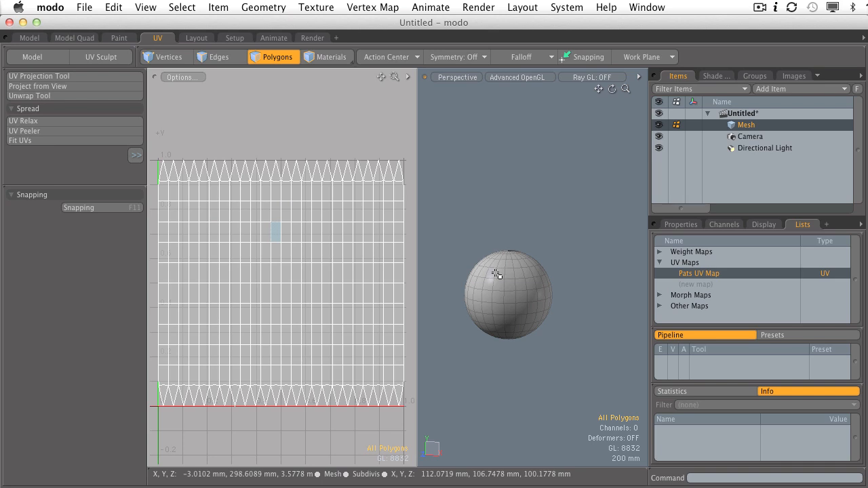
key("u")
left_click_drag(575, 255, 522, 277, "alt")
left_click_drag(522, 278, 480, 301, "alt+shift")
Select the sphere's entire UV island and delete its UVs from Pats UV Map.
left_click_drag(351, 262, 308, 253, "alt")
key("3")
double_click(310, 266)
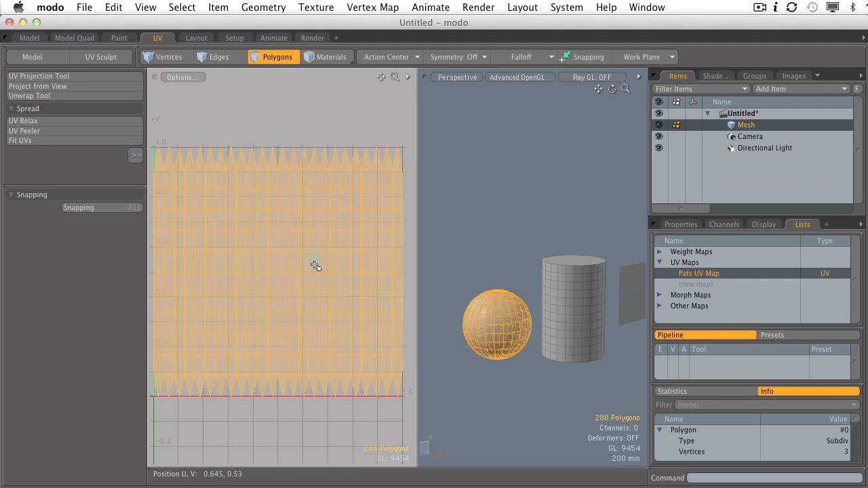
right_click(315, 266)
left_click(310, 323)
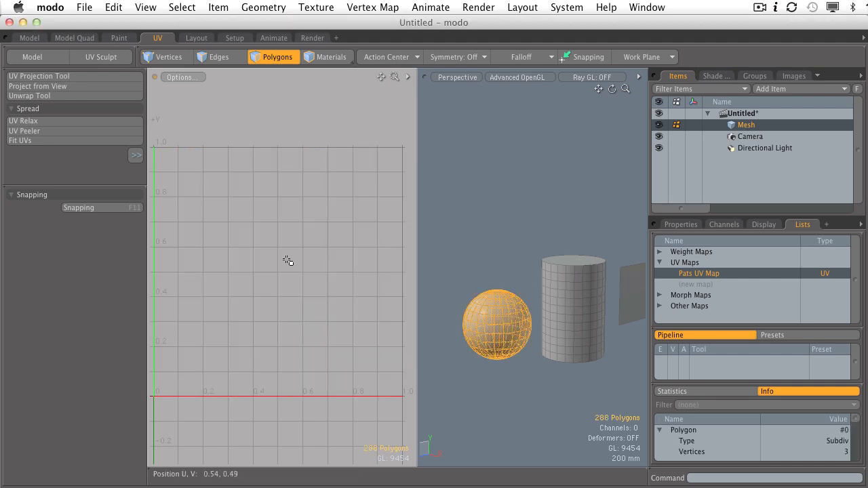
Select the whole cylinder, hide all other geometry, and clear the selection.
left_click_drag(533, 278, 509, 279, "alt+shift")
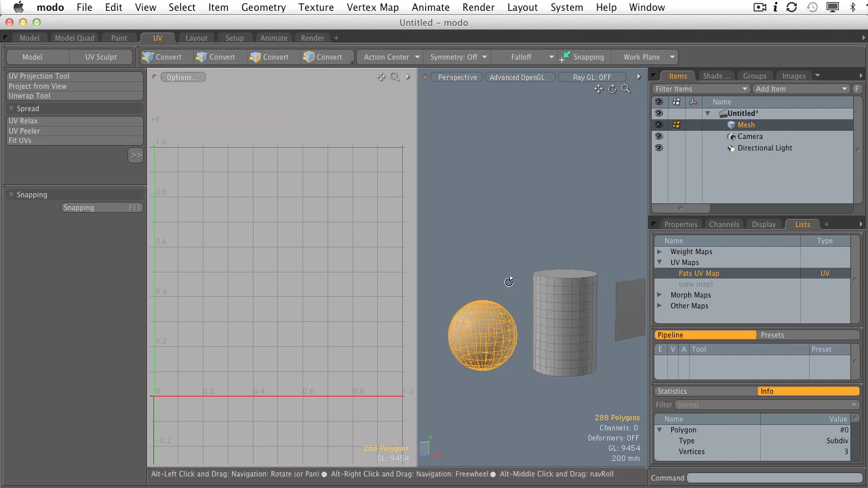
double_click(559, 296)
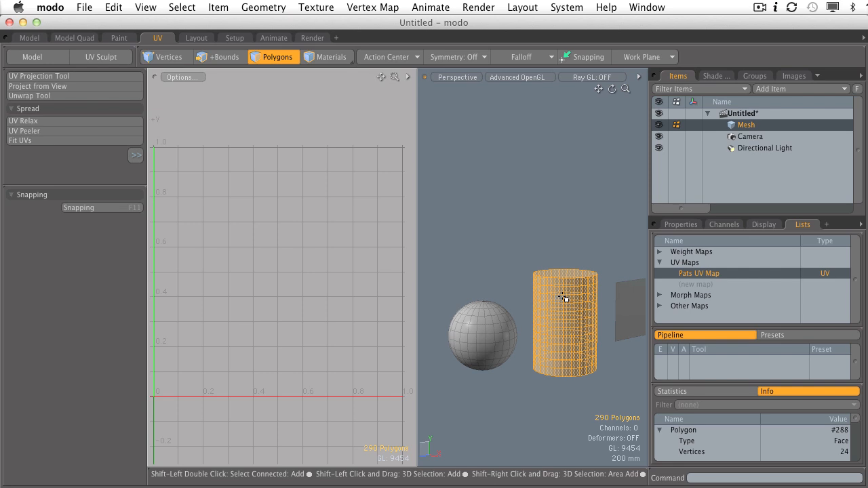
key("shift+h")
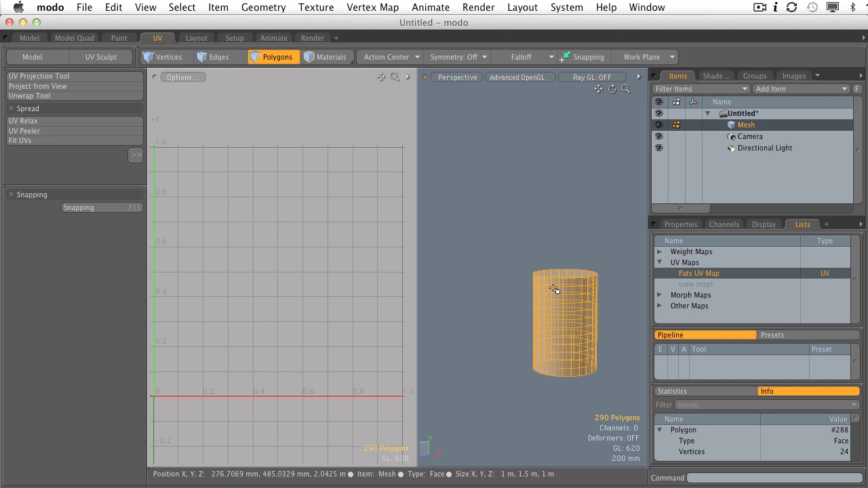
left_click(545, 271)
mouse_move(544, 272)
left_mouse_down("alt+shift")
mouse_move(527, 258)
mouse_move(530, 280)
left_mouse_up("alt+shift")
left_click(509, 254)
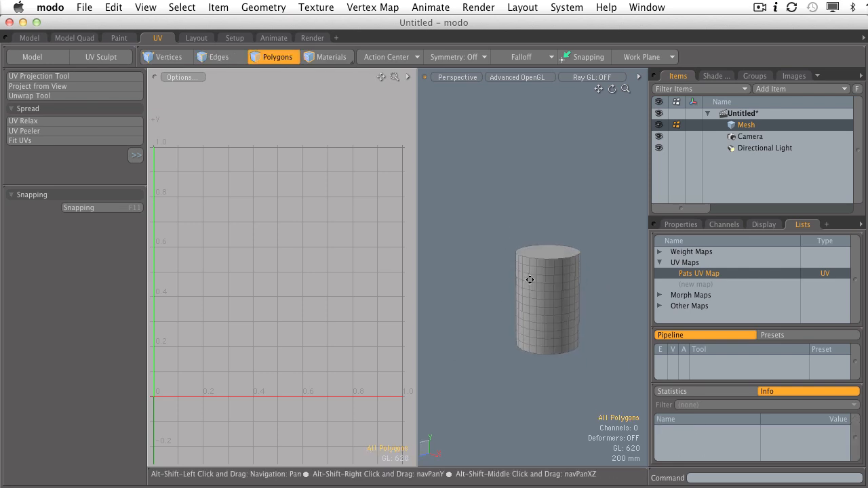
Project the entire cylinder's UVs with the UV Projection Tool set to Cylindrical on the Y axis, and clear the selection.
double_click(546, 275)
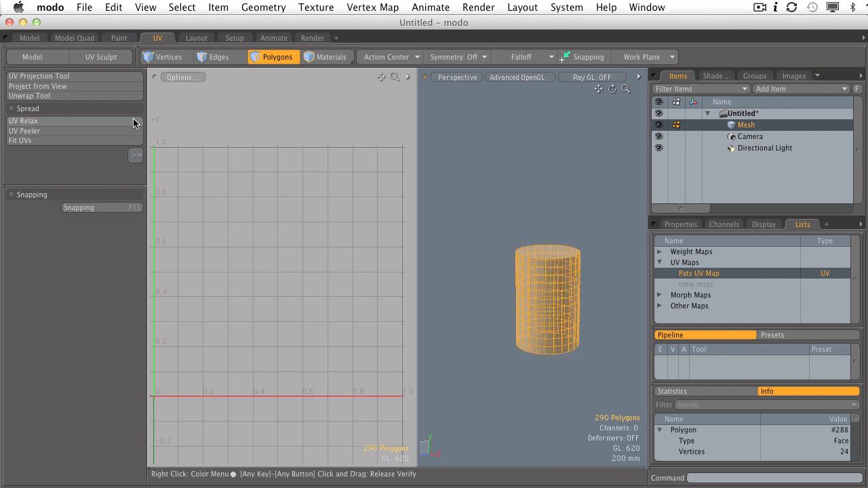
left_click(56, 77)
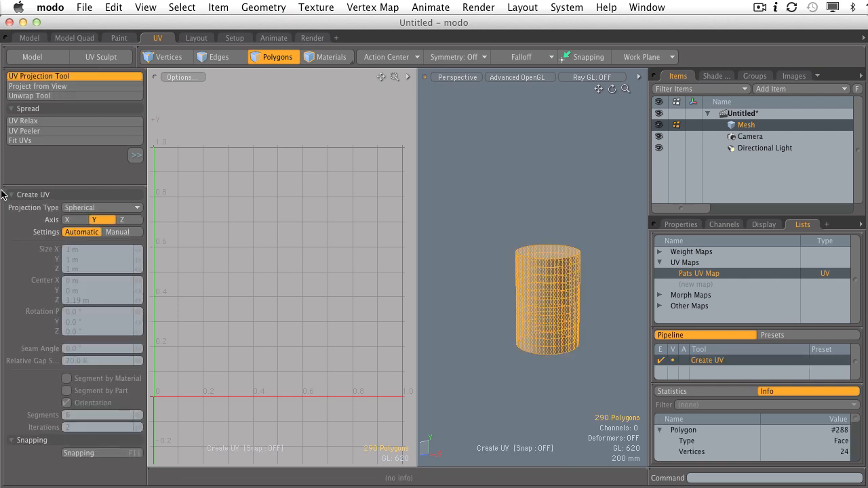
left_click(90, 209)
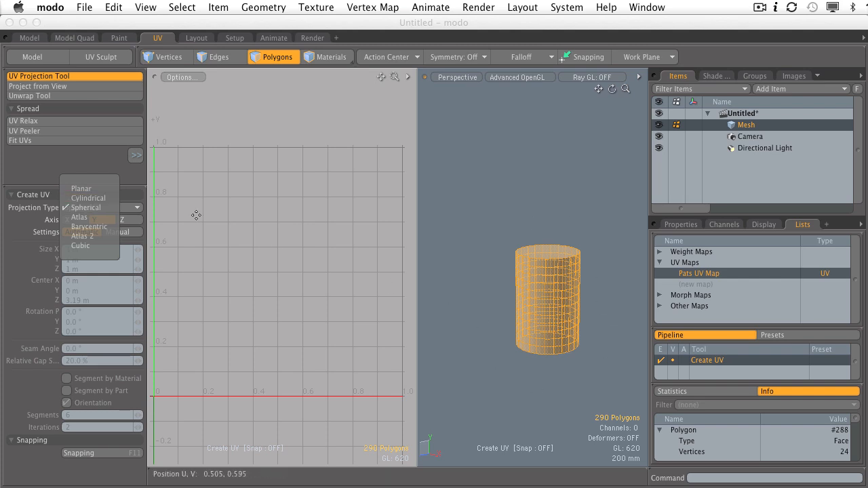
left_click(84, 202)
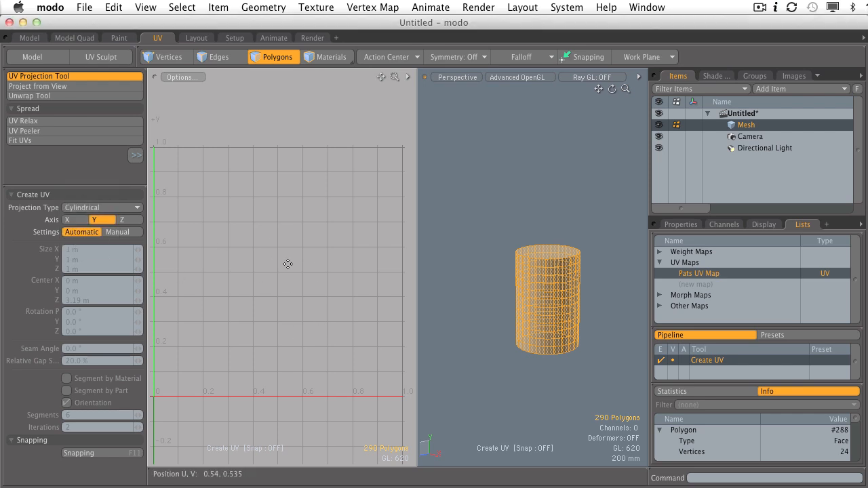
left_click(201, 158)
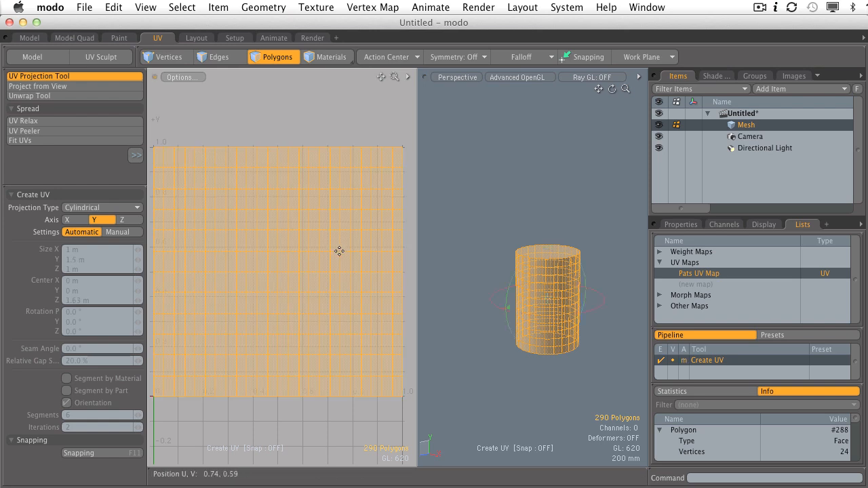
key("space")
left_click(261, 135)
left_click_drag(263, 134, 272, 133, "ctrl+alt")
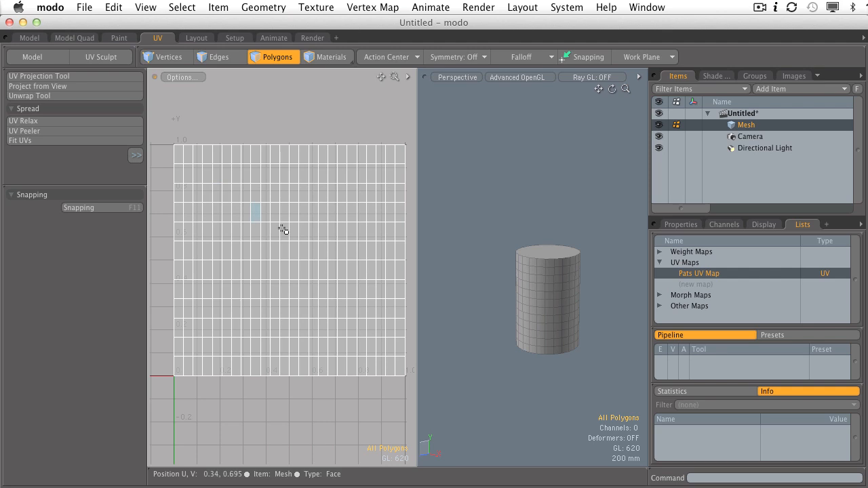
Select a full row of side polygons and one single polygon in the UV map to examine where they lie on the cylinder.
left_click_drag(552, 285, 522, 271, "ctrl+alt")
left_click_drag(183, 213, 394, 214)
left_click_drag(528, 265, 561, 265, "ctrl+alt")
left_click_drag(561, 266, 634, 277, "alt")
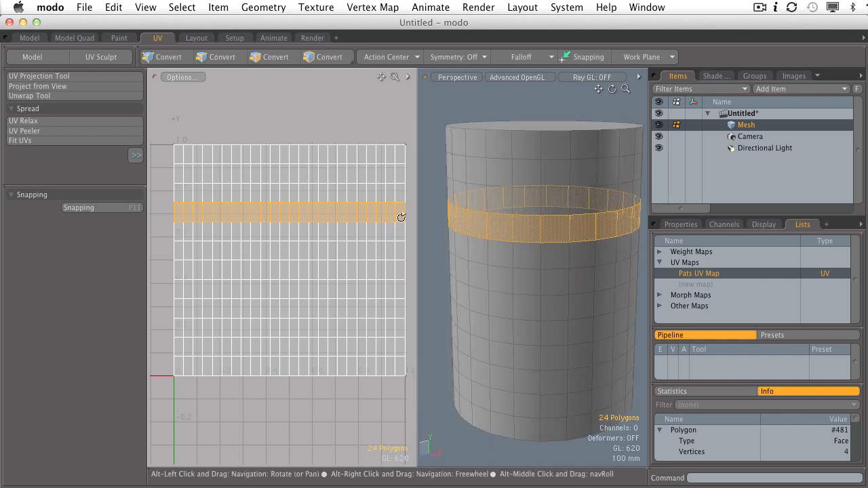
left_click(290, 216)
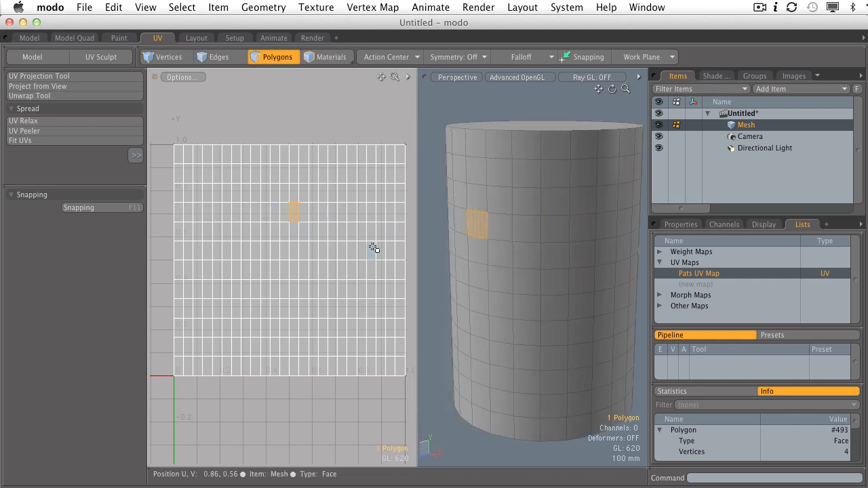
left_click_drag(520, 242, 508, 224, "ctrl+alt")
left_click_drag(508, 225, 502, 261, "alt+shift")
left_click_drag(502, 262, 490, 263, "alt+shift")
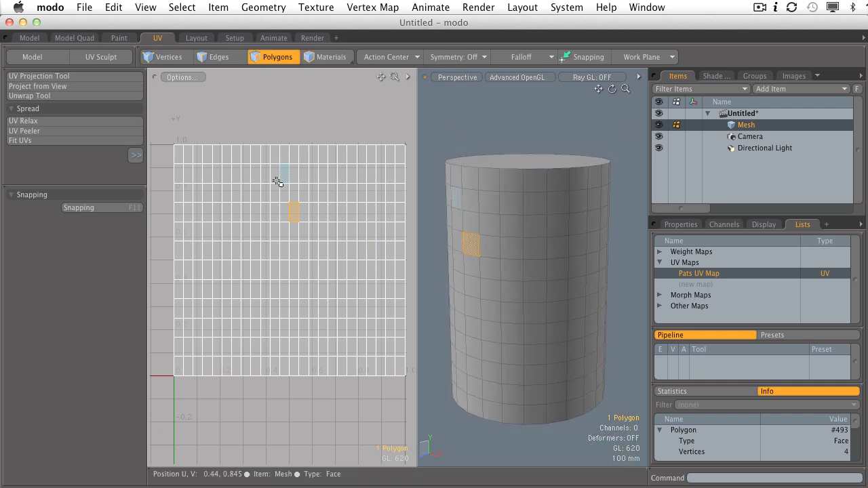
Select the cylinder's top and bottom cap polygons to locate them in the UV map.
left_click(504, 166)
left_click_drag(511, 227, 534, 324, "alt")
left_click_drag(544, 378, 539, 248, "alt+shift")
left_click(517, 347, "shift")
left_click_drag(340, 312, 328, 312, "ctrl+alt")
left_click_drag(461, 294, 512, 305, "alt")
left_click_drag(513, 163, 525, 297, "alt+shift")
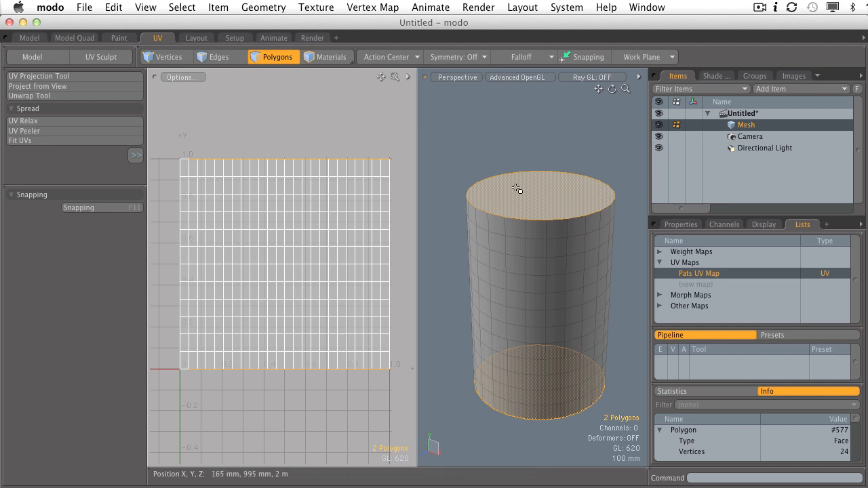
Enlarge the UV view and examine how the selected caps map to the upper edge of the UV grid.
left_click_drag(505, 223, 555, 272, "alt")
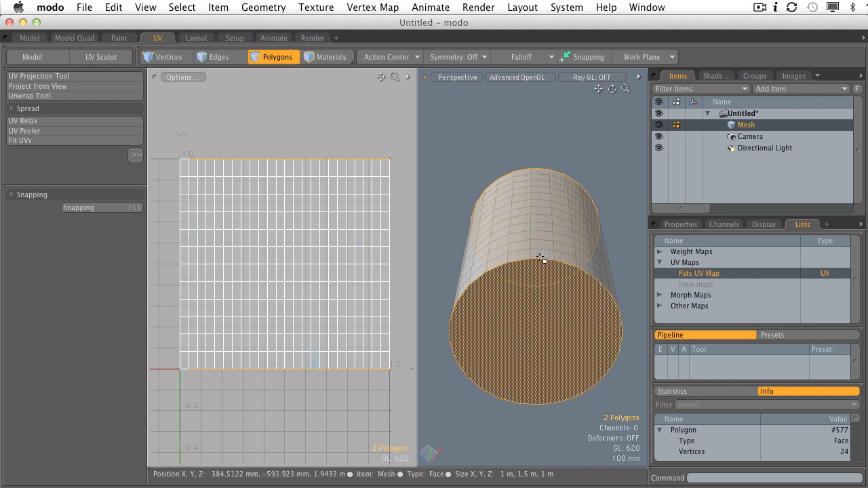
left_click_drag(474, 194, 425, 246, "alt")
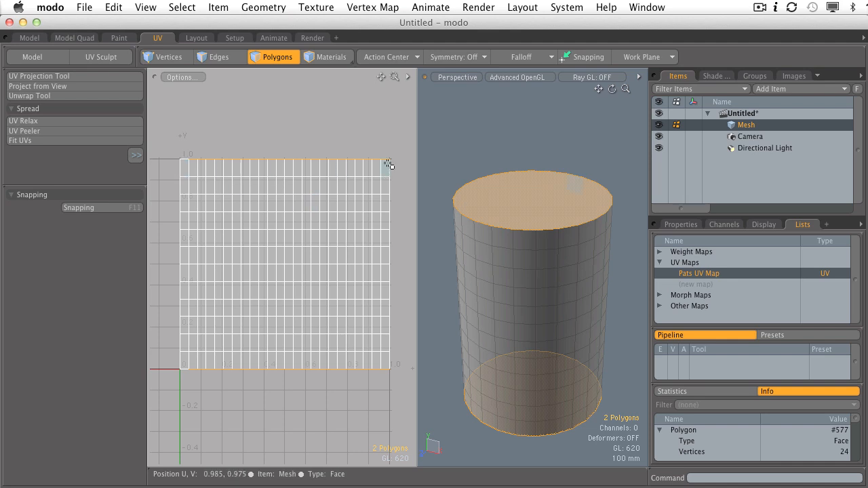
left_click_drag(320, 164, 333, 179, "ctrl+alt")
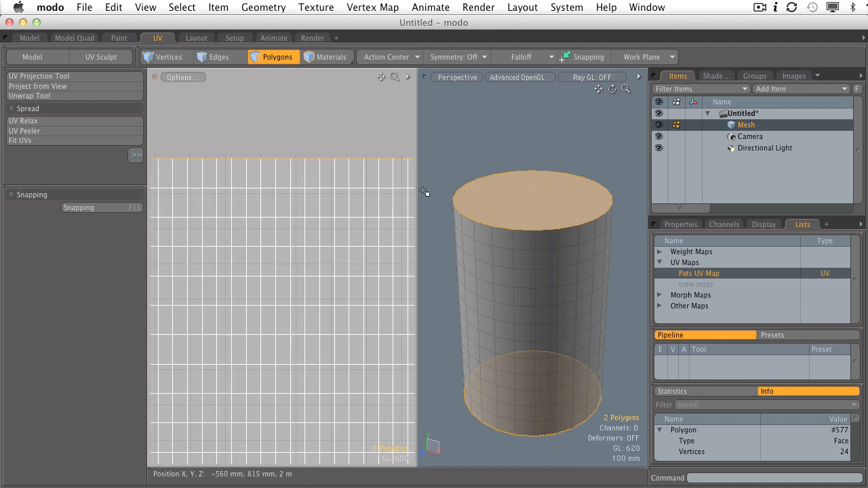
left_click_drag(418, 187, 559, 192)
left_click_drag(340, 168, 367, 182, "alt+shift")
left_click_drag(367, 182, 342, 175, "alt+shift")
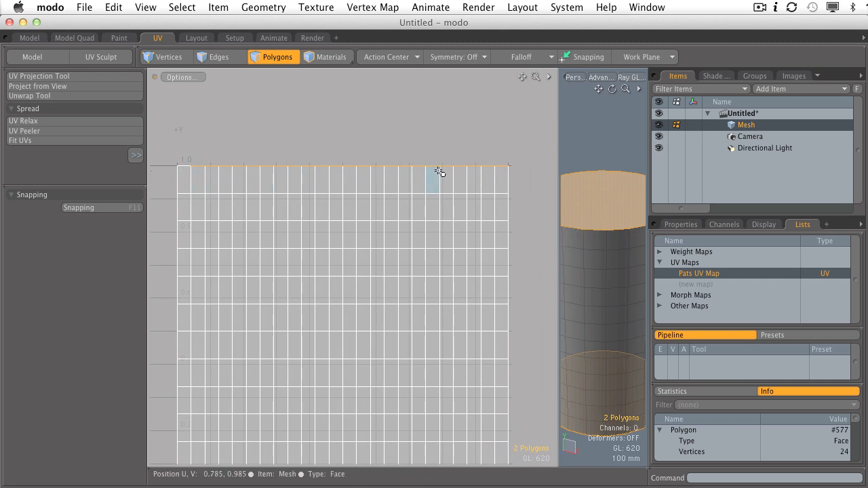
Select the top cap alone and the bottom cap alone to compare their positions in the UV map.
left_click_drag(604, 203, 584, 211, "ctrl+alt")
left_click_drag(584, 211, 621, 217, "alt+shift")
left_click(613, 216)
left_click_drag(622, 217, 597, 219, "ctrl+alt")
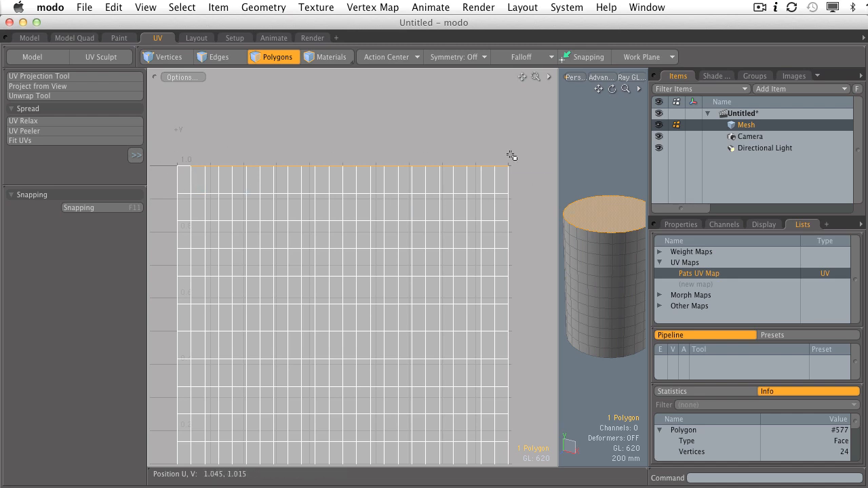
left_click_drag(590, 331, 606, 304, "alt")
left_click(605, 317)
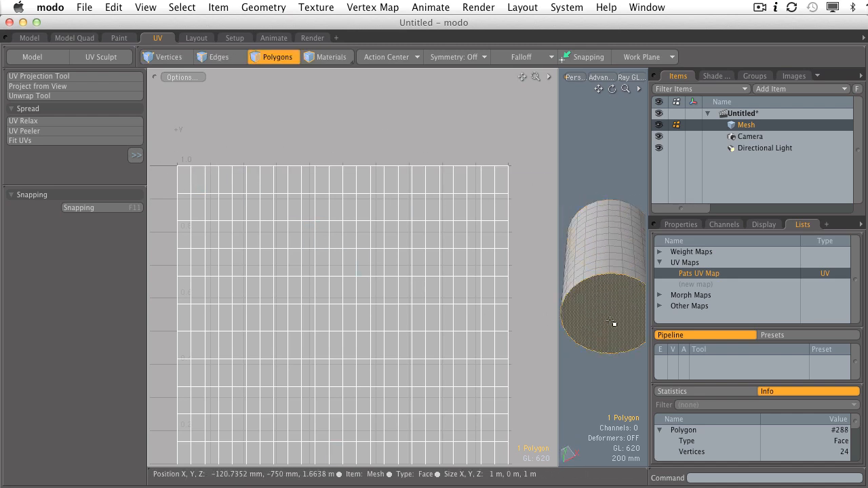
key("a")
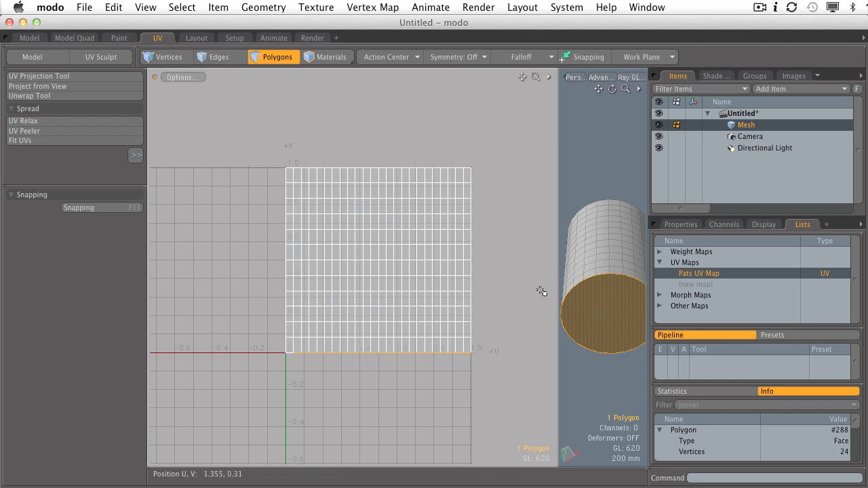
Widen the 3D view again and select both the top and bottom caps of the cylinder.
left_click_drag(557, 244, 479, 244)
left_click_drag(526, 219, 503, 299, "alt")
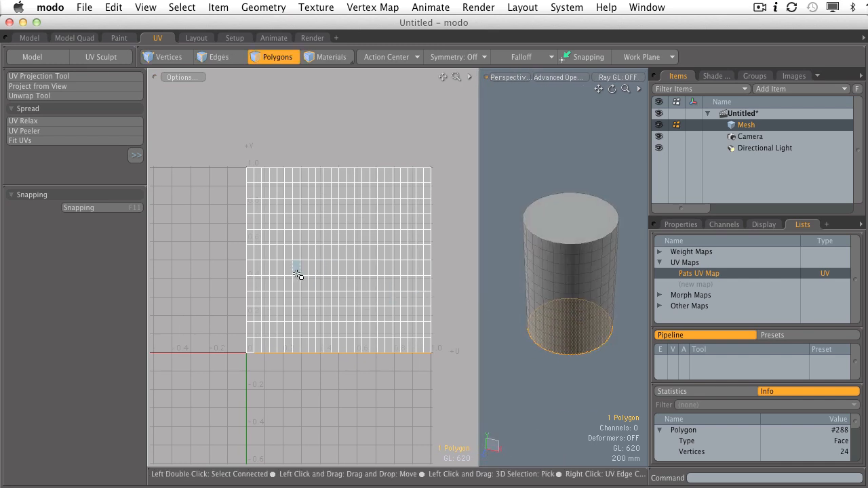
left_click(556, 221)
left_click_drag(556, 221, 566, 378, "alt")
left_click(566, 342, "shift")
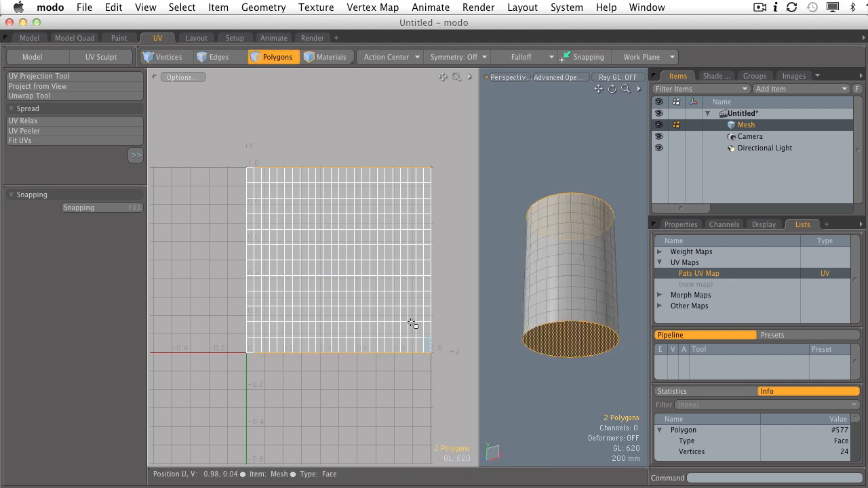
left_click_drag(562, 303, 561, 456, "alt")
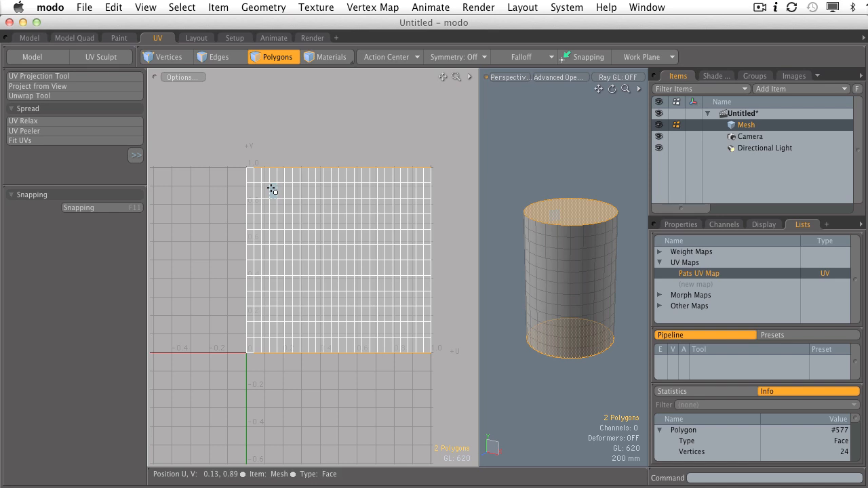
Delete the UVs of both caps from the UV map and undo the deletion.
left_click_drag(87, 185, 76, 352)
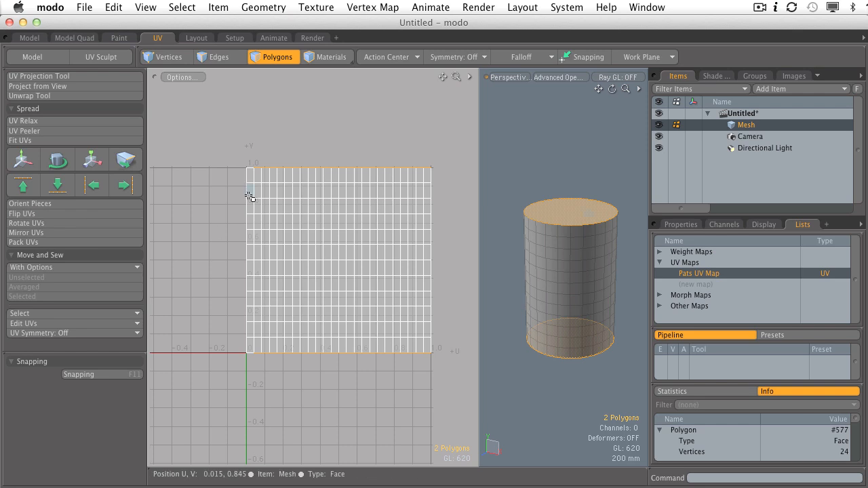
left_click(34, 325)
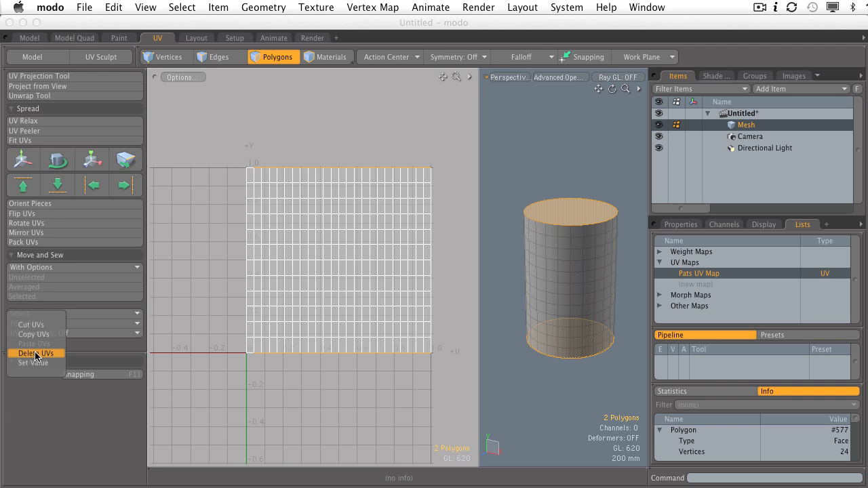
left_click(35, 354)
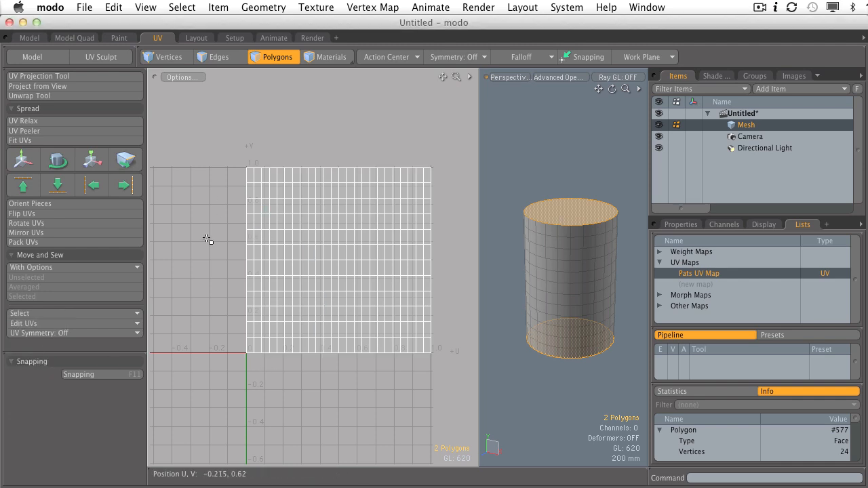
key("super+z")
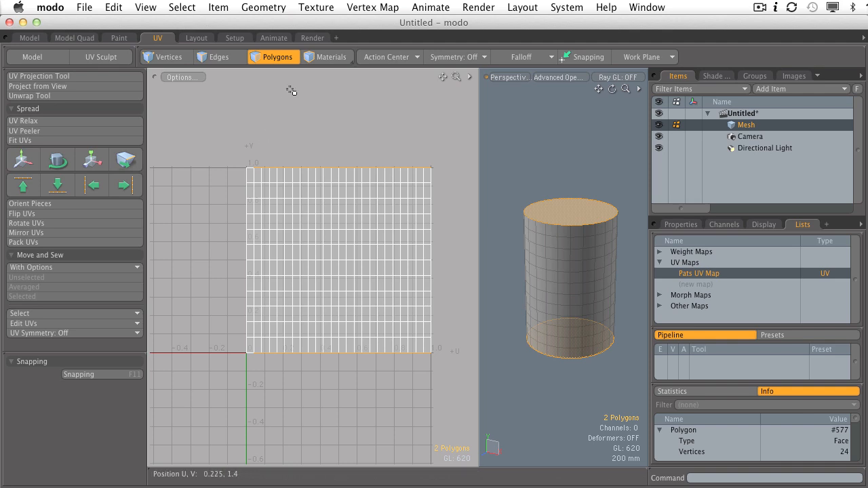
Delete the UVs of the two selected caps from Pats UV Map with the Delete UV operator.
left_click(314, 8)
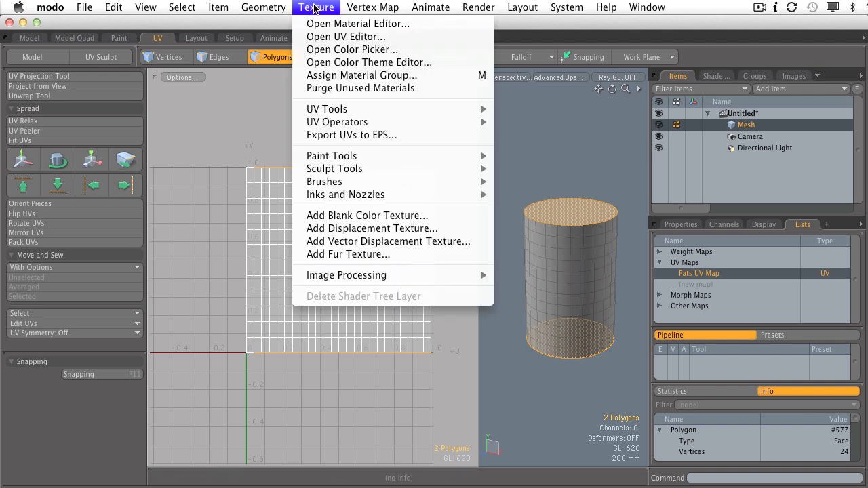
mouse_move(364, 126)
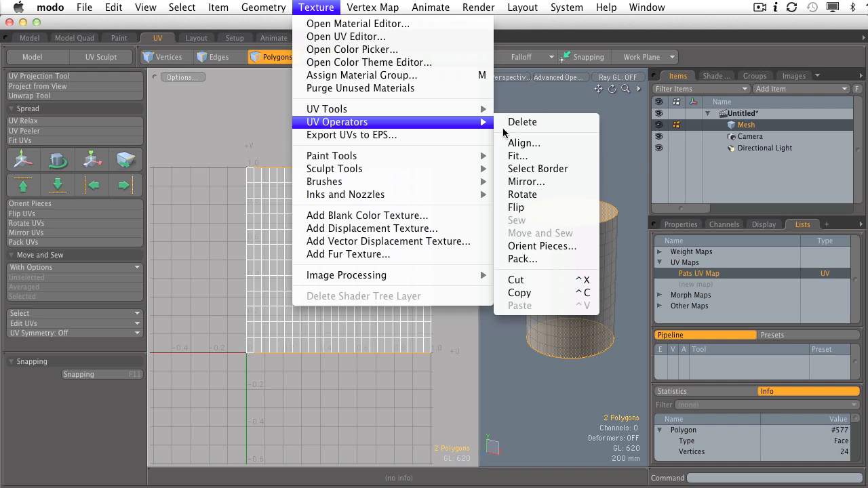
left_click(545, 126)
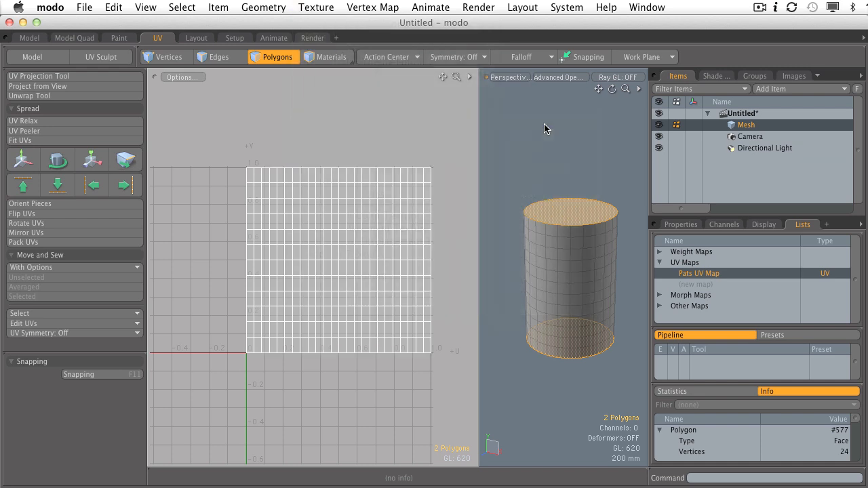
Move the cylinder's entire side UV island by U -1.04, out of the 0 to 1 UV space, and clear the selection.
left_click_drag(339, 200, 374, 215, "ctrl+alt")
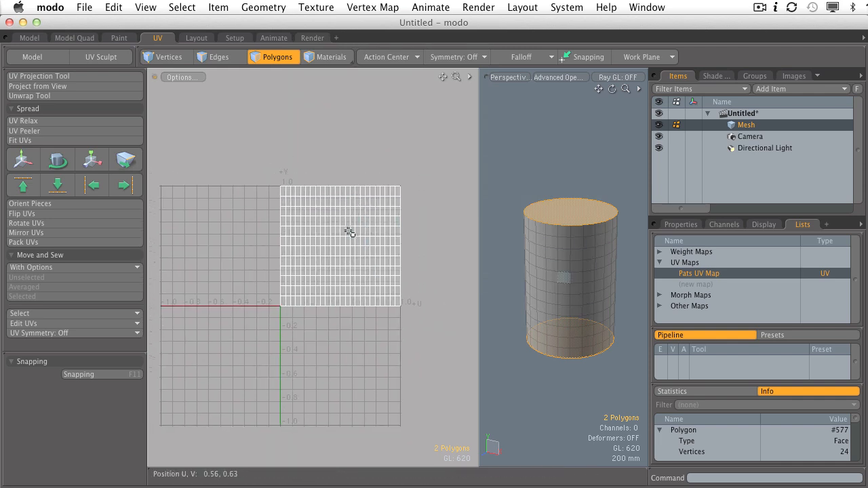
double_click(351, 237)
key("y")
left_click_drag(412, 248, 287, 248)
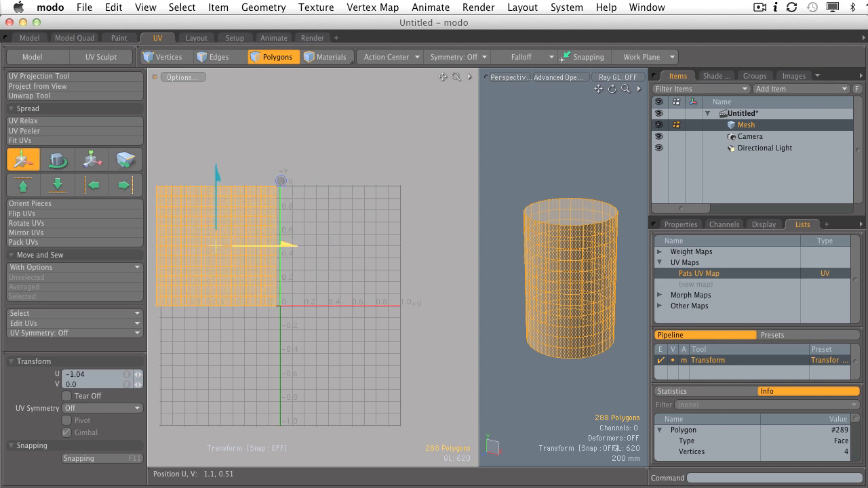
key("space")
left_click(343, 229)
Select the cylinder's top and bottom cap polygons in the 3D view.
left_click(568, 225)
left_click_drag(574, 271, 577, 128, "alt")
left_click_drag(570, 312, 566, 217, "alt")
left_click(572, 292, "shift")
mouse_move(571, 291)
left_mouse_down("alt")
mouse_move(557, 306)
mouse_move(562, 348)
mouse_move(560, 291)
left_mouse_up("alt")
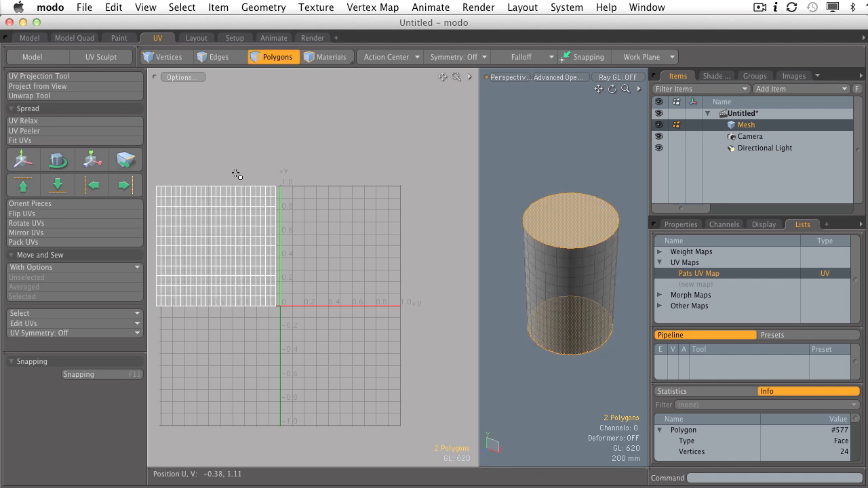
Project the UVs of both caps with the UV Projection Tool set to Planar on the Y axis.
left_click(46, 78)
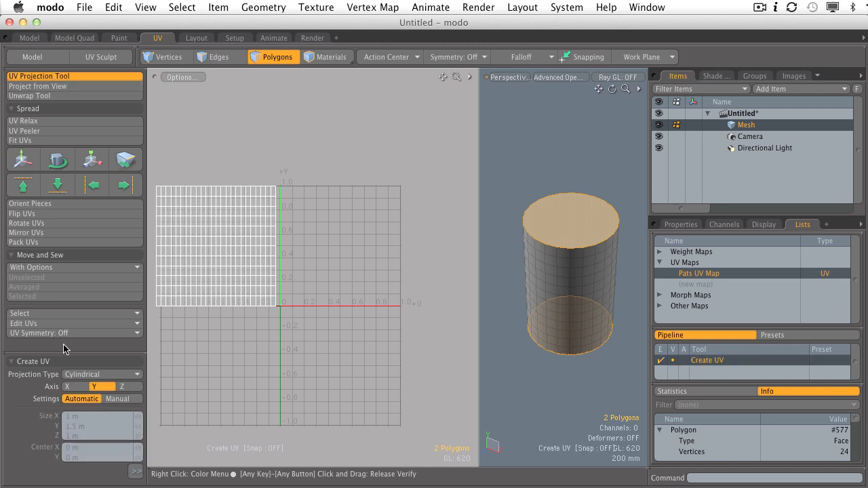
left_click_drag(64, 358, 64, 252)
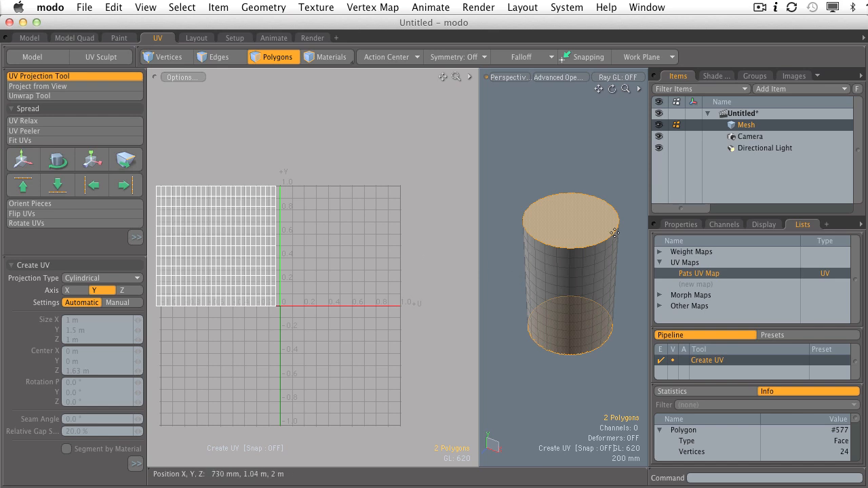
left_click(107, 278)
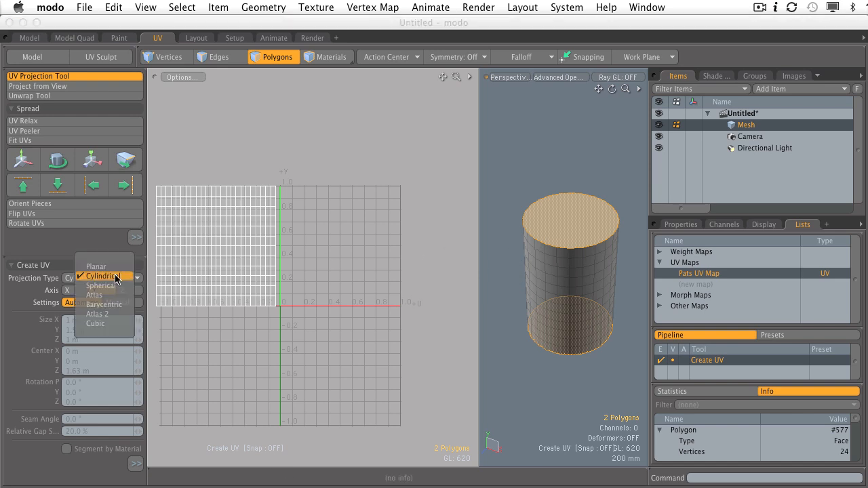
left_click(108, 267)
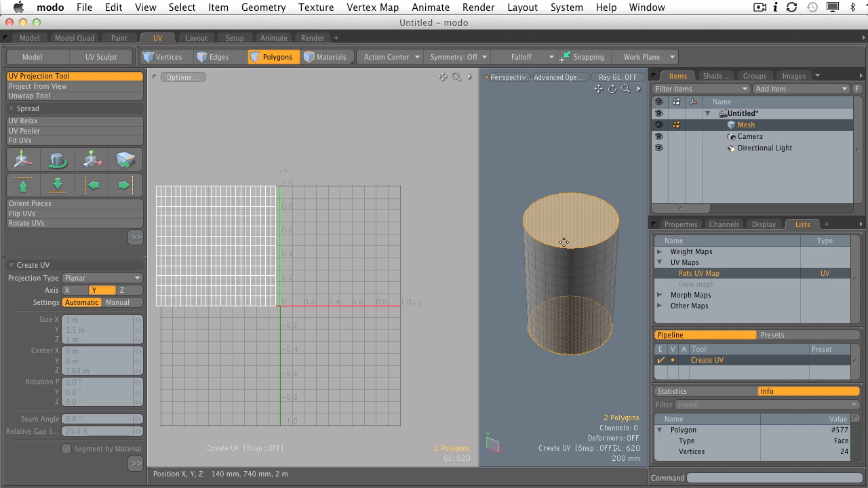
left_click_drag(573, 310, 568, 254, "alt")
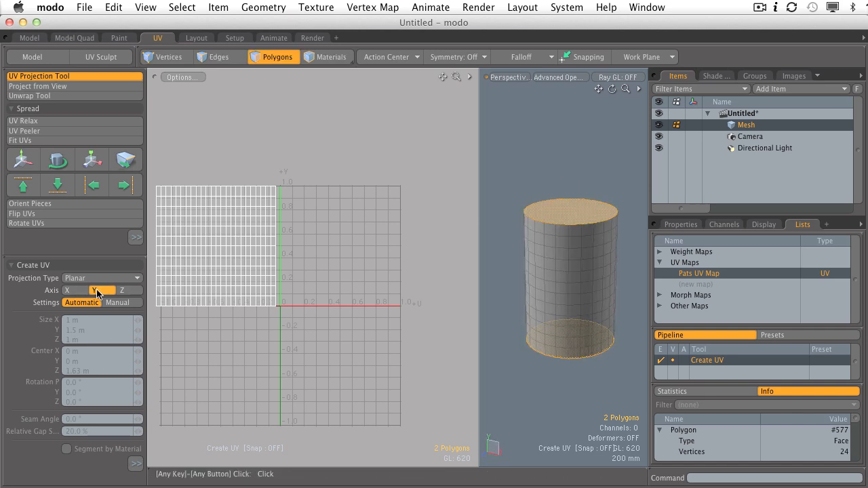
left_click(366, 359)
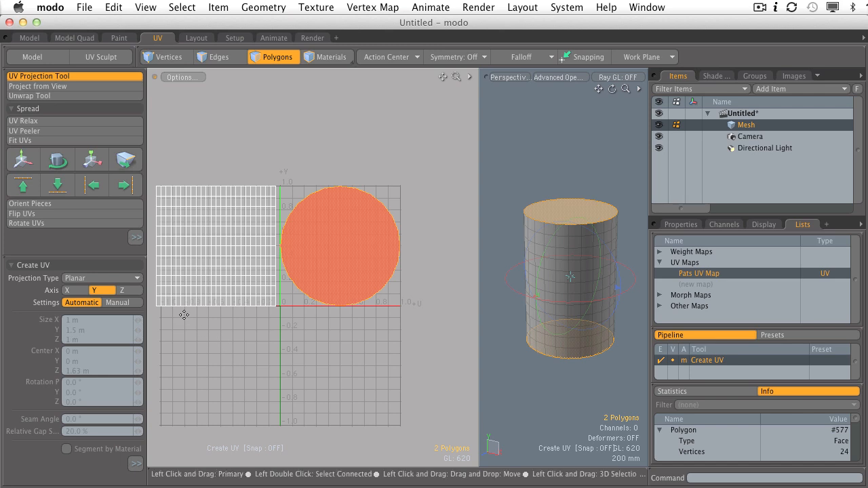
Try the planar projection of the caps on the Z and X axes, and set the axis back to Y.
left_click(130, 290)
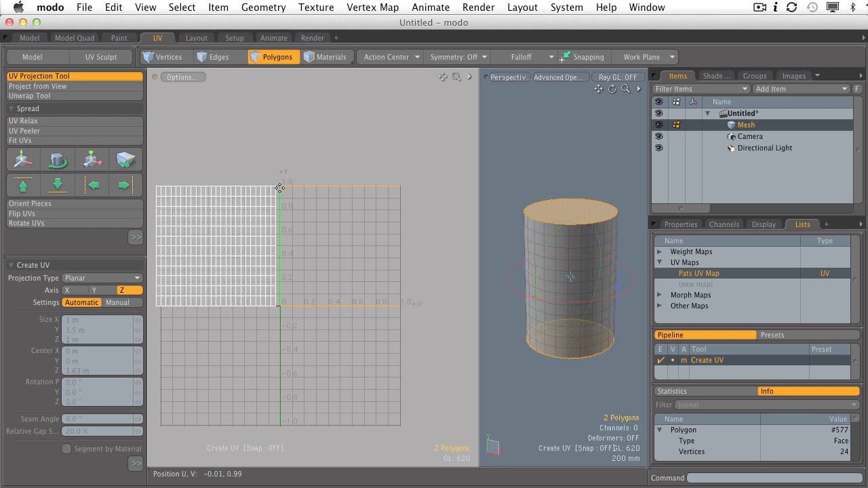
left_click(73, 290)
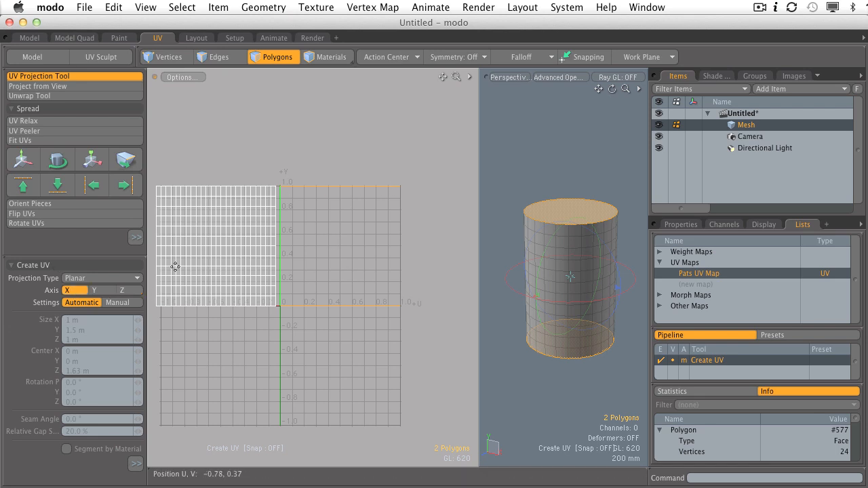
left_click(108, 290)
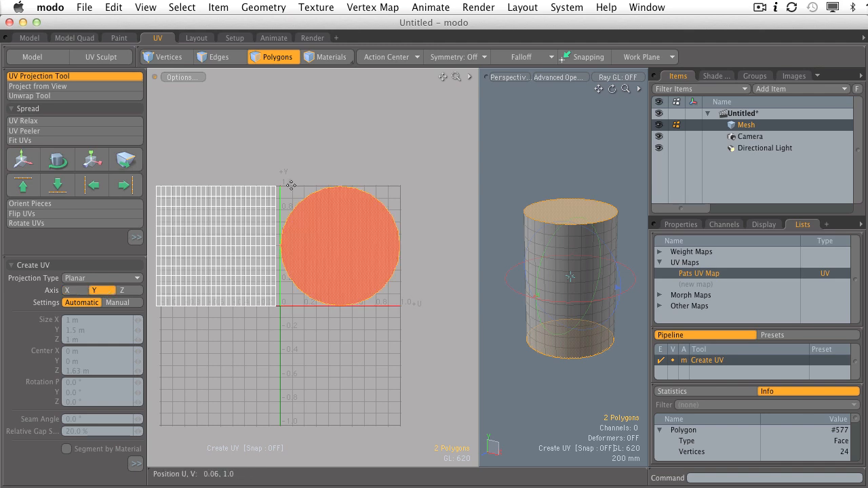
Leave the UV Projection Tool, clear the selection, and examine the overlapping circular cap UVs up close.
key("q")
left_click(317, 167)
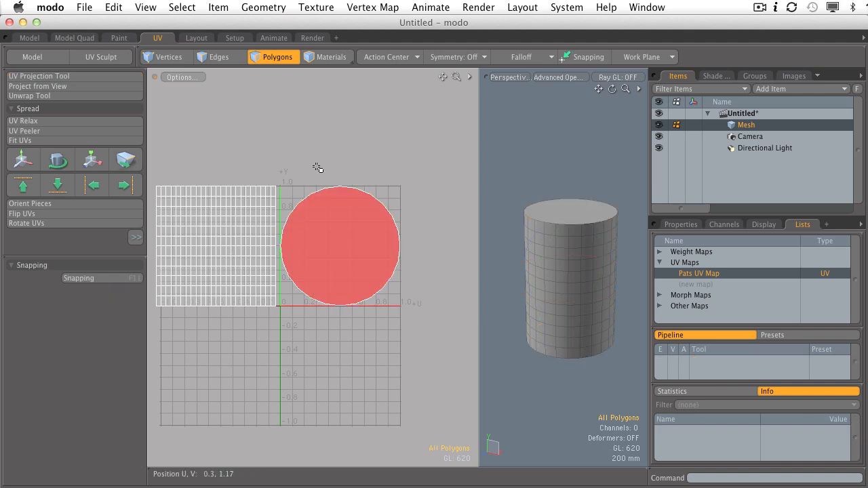
left_click_drag(324, 212, 355, 190, "ctrl+alt")
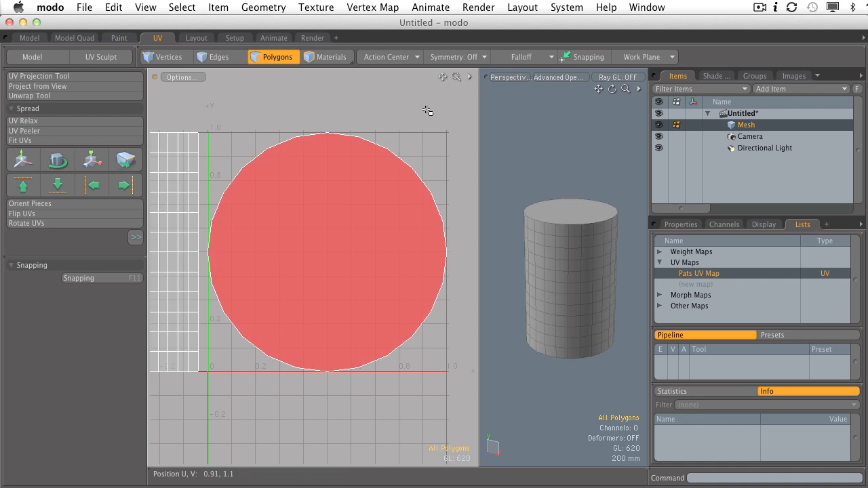
Select the overlapping circular cap UVs, check which caps they highlight on the cylinder, and clear the selection.
left_click(333, 206)
left_click(429, 234)
mouse_move(556, 208)
left_mouse_down("alt")
mouse_move(548, 120)
mouse_move(565, 376)
mouse_move(567, 113)
mouse_move(566, 309)
mouse_move(536, 297)
left_mouse_up("alt")
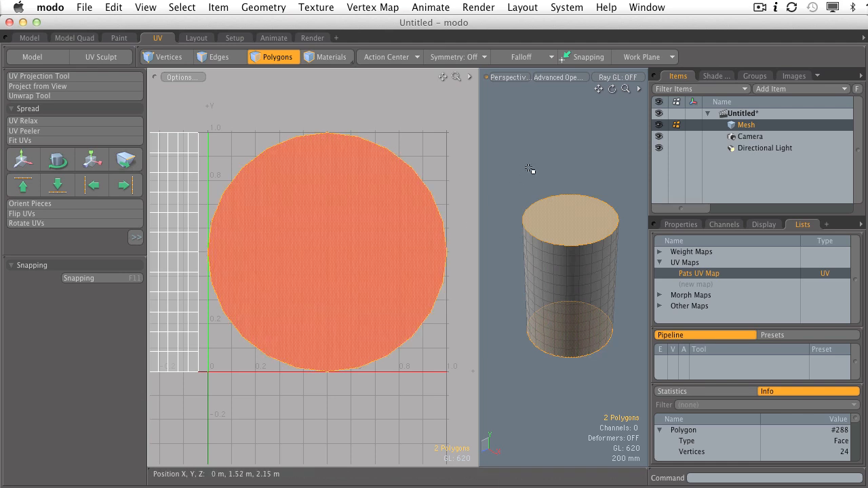
left_click(529, 170)
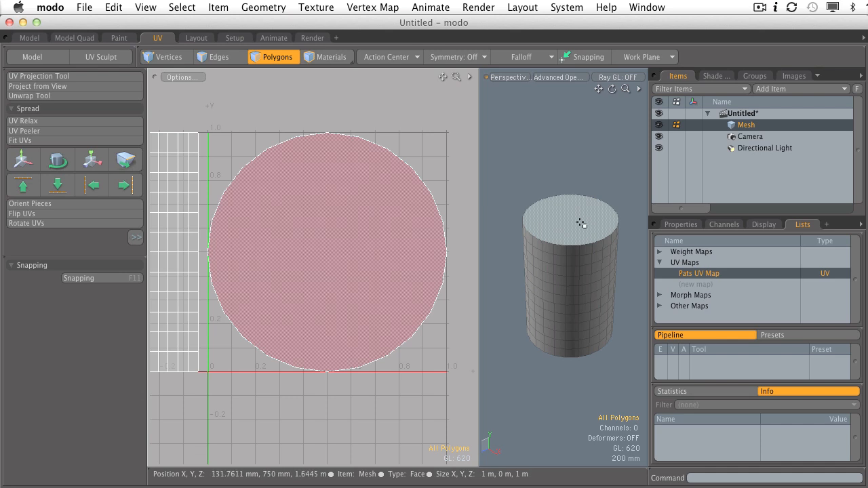
Select only the cylinder's top cap polygon and move its UVs sideways, clear of the other cap's circle.
left_click(575, 224)
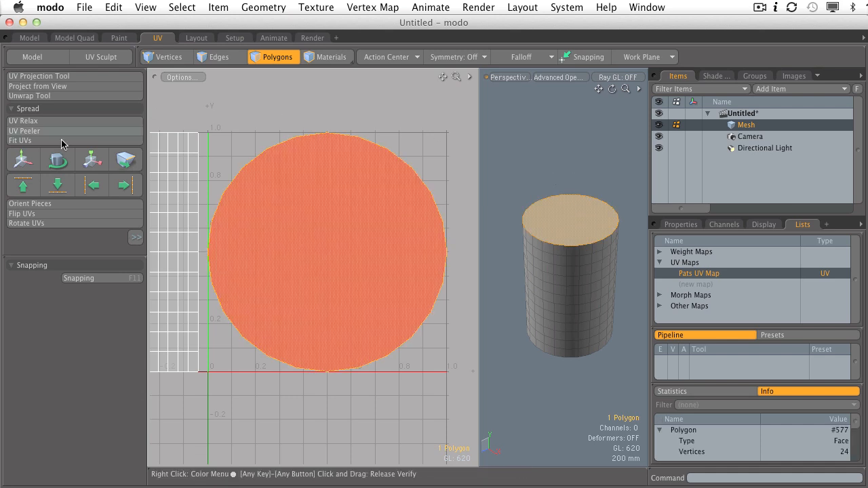
left_click(24, 166)
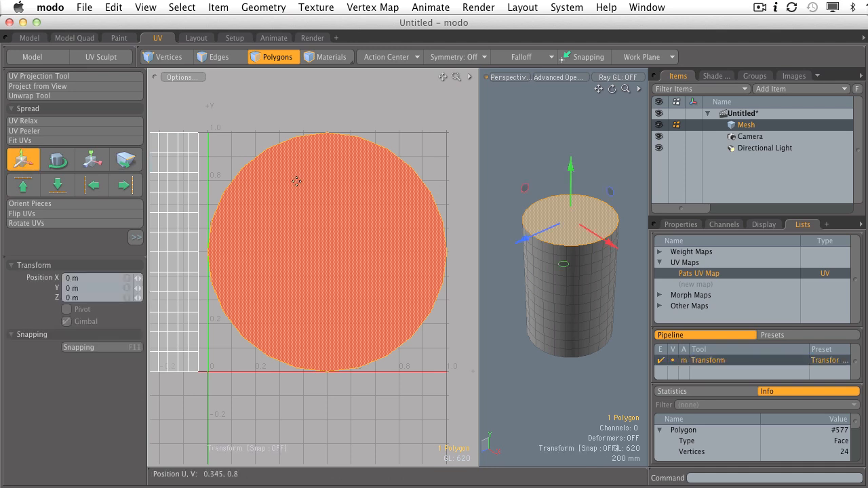
scroll(345, 188, "down", 3)
left_click_drag(323, 157, 434, 172, "alt")
key("space")
left_click(355, 154)
Examine the separated UV islands in the UV view and compare them with the cylinder's side and bottom cap.
left_click_drag(350, 157, 294, 159, "alt+shift")
left_click(247, 238)
left_click(344, 259)
left_click(262, 252)
left_click(314, 184)
left_click_drag(562, 246, 577, 232, "alt")
mouse_move(405, 275)
left_mouse_down("ctrl+alt")
mouse_move(382, 279)
mouse_move(408, 305)
mouse_move(397, 290)
left_mouse_up("ctrl+alt")
left_click_drag(398, 291, 382, 280, "alt+shift")
left_click_drag(567, 287, 540, 246, "alt")
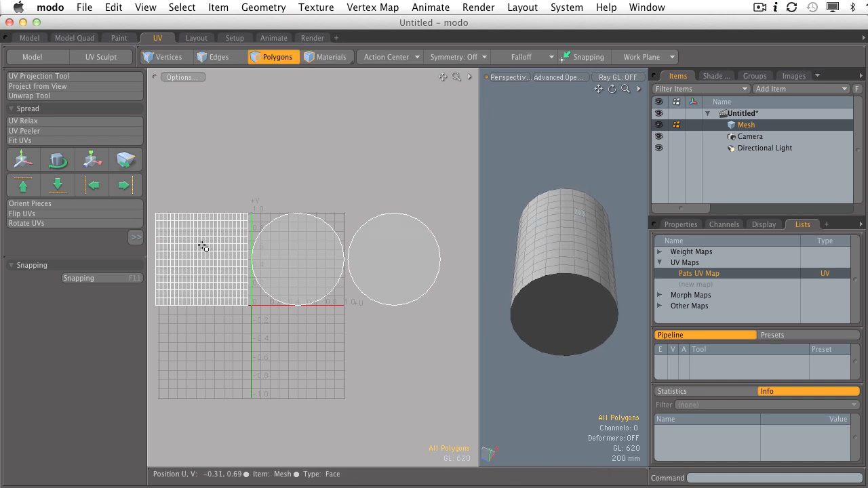
Select the two circular UV islands in turn and match them to the cylinder's caps from above and below.
left_click(307, 274)
left_click(391, 284)
left_click_drag(591, 229, 568, 332, "alt")
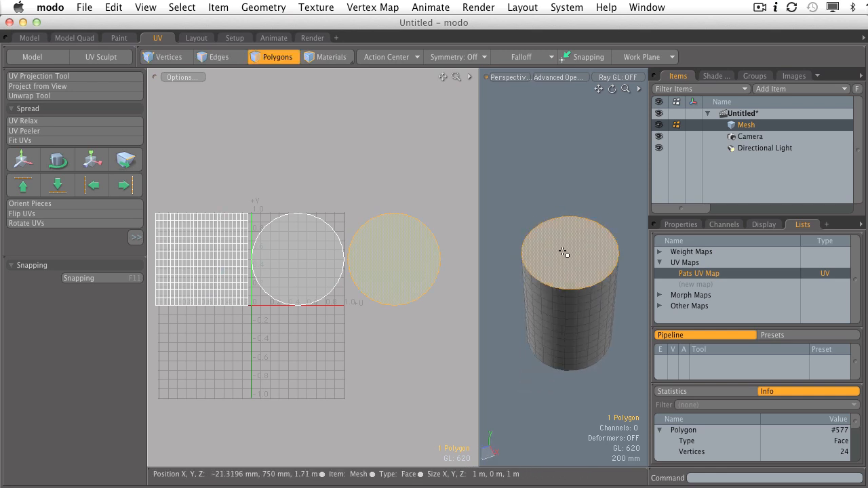
mouse_move(566, 259)
left_mouse_down("alt")
mouse_move(574, 254)
mouse_move(570, 91)
mouse_move(548, 248)
mouse_move(562, 264)
left_mouse_up("alt")
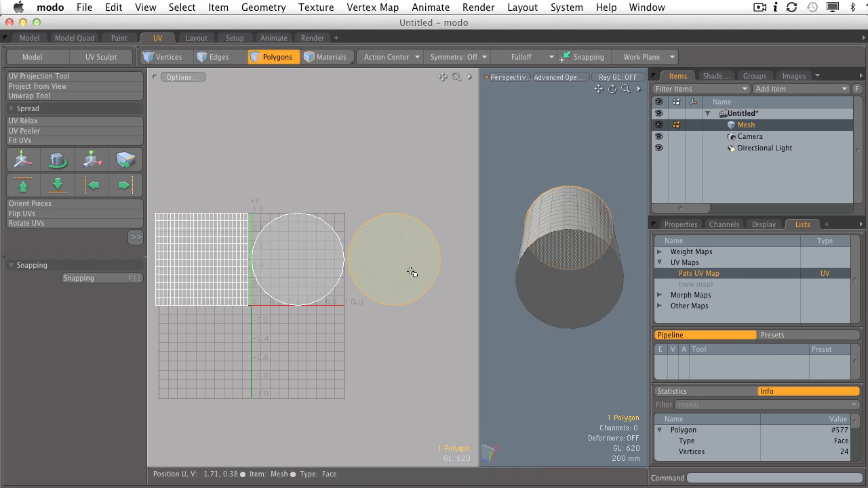
left_click_drag(530, 253, 561, 236, "alt")
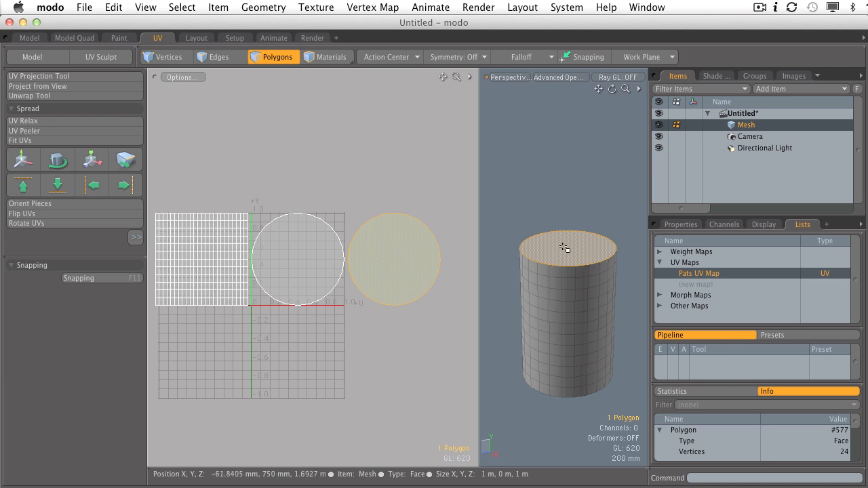
left_click(439, 305)
Select all of the cylinder's UV islands together and look over the available texture and UV commands.
left_click_drag(524, 304, 490, 283, "ctrl+alt")
left_click_drag(491, 283, 535, 287, "alt")
mouse_move(535, 288)
left_mouse_down("ctrl+alt")
mouse_move(517, 284)
mouse_move(537, 293)
left_mouse_up("ctrl+alt")
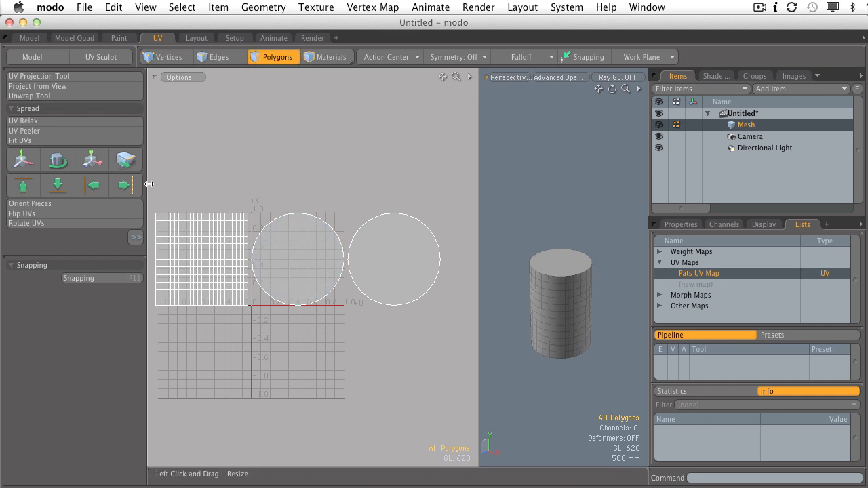
left_click_drag(176, 241, 438, 347)
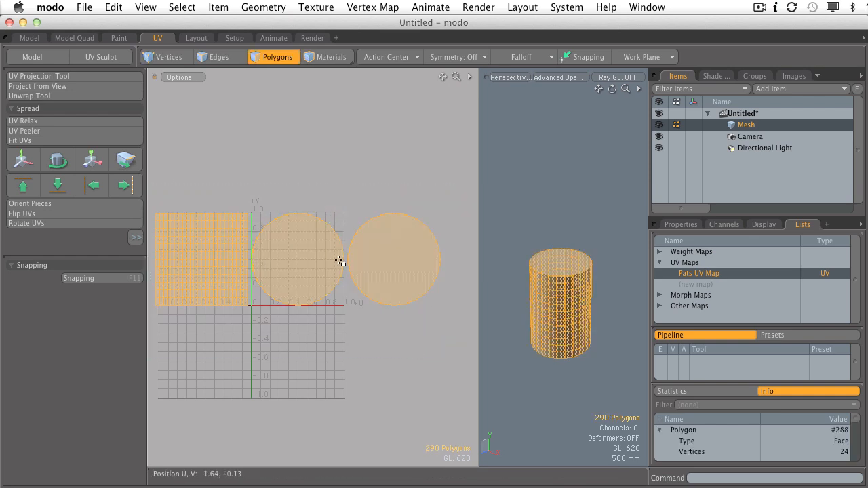
left_click(310, 9)
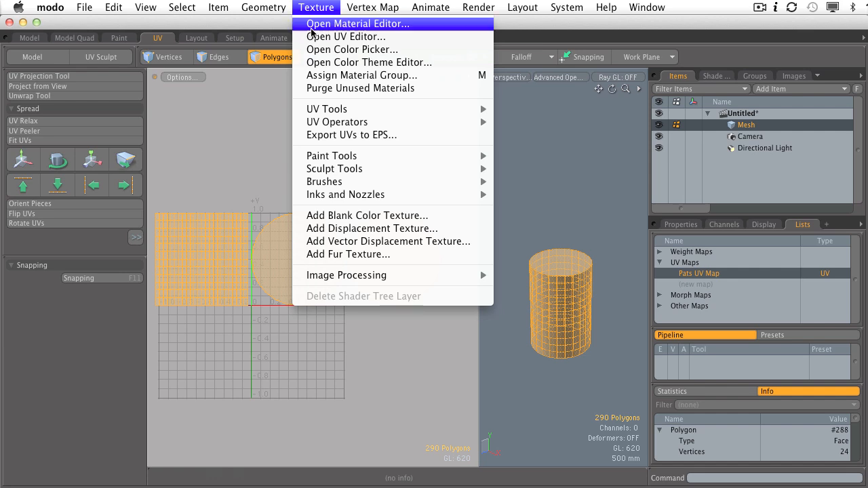
mouse_move(341, 126)
left_click(522, 122)
Unhide all geometry, isolate the flat square polygon by hiding everything else, and select it in the 3D view.
key("u")
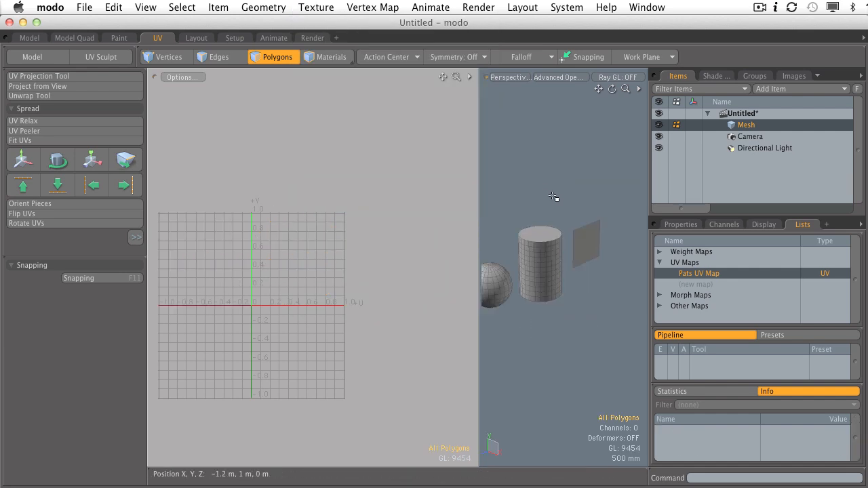
left_click(598, 250)
key("shift+h")
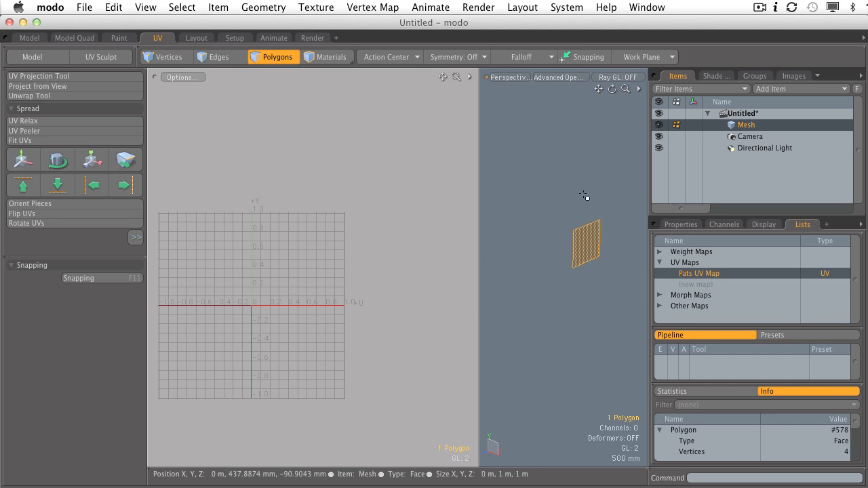
key("Escape")
key("a")
left_click_drag(593, 246, 501, 221, "alt")
left_click(554, 265)
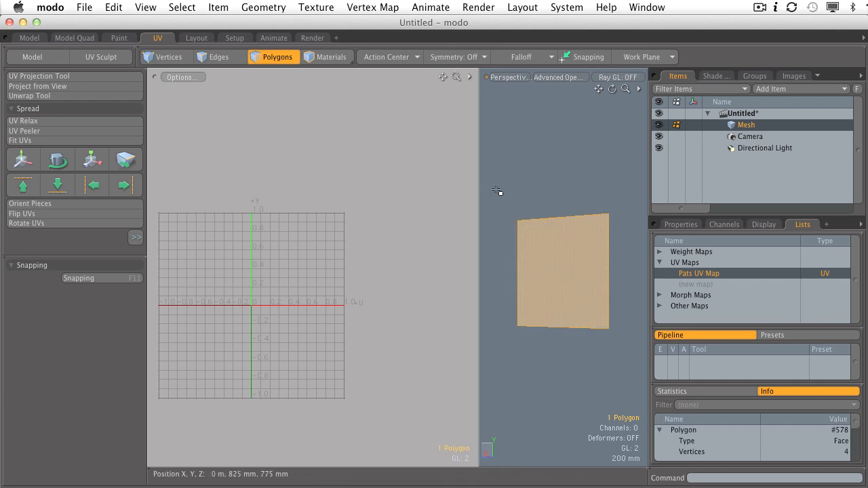
Project the square polygon's UVs with the UV Projection Tool set to Planar on the Y axis.
left_click_drag(319, 263, 353, 253, "ctrl+alt")
left_click_drag(352, 253, 416, 236, "alt+shift")
left_click_drag(416, 235, 394, 245, "alt")
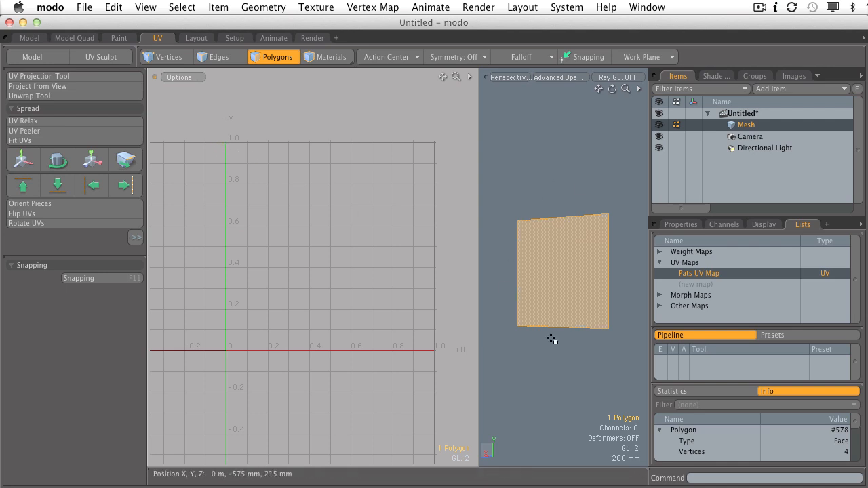
left_click(51, 78)
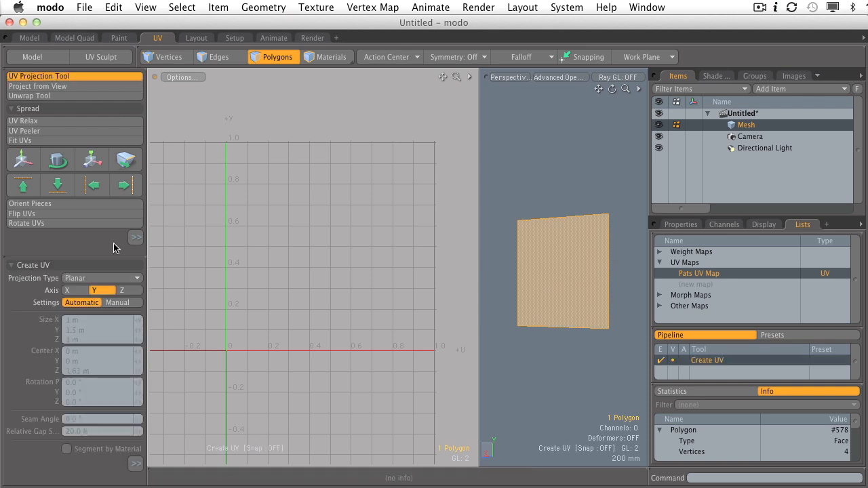
left_click(137, 278)
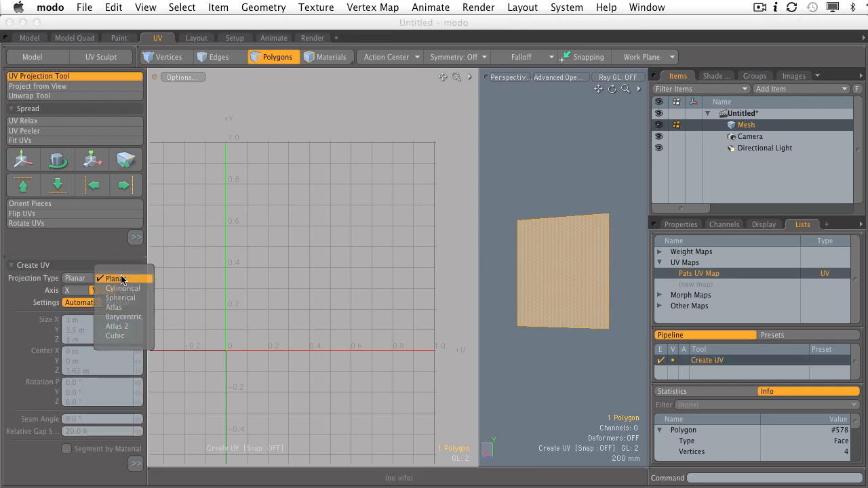
left_click(120, 280)
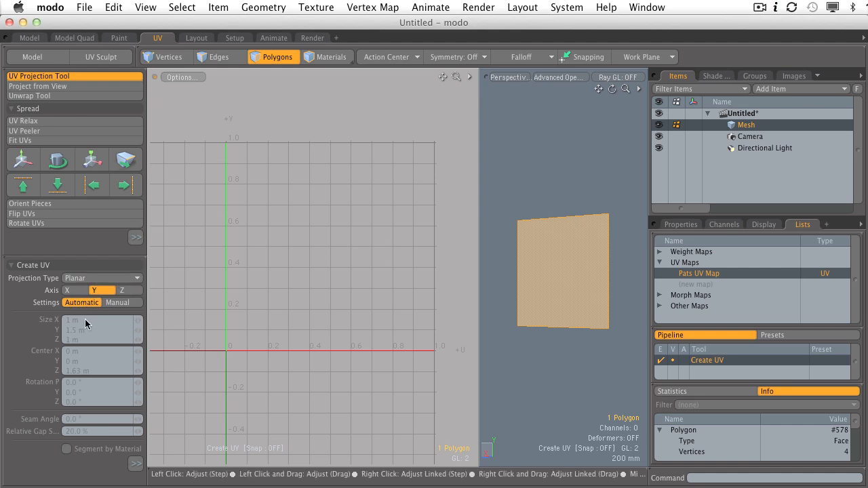
left_click(259, 314)
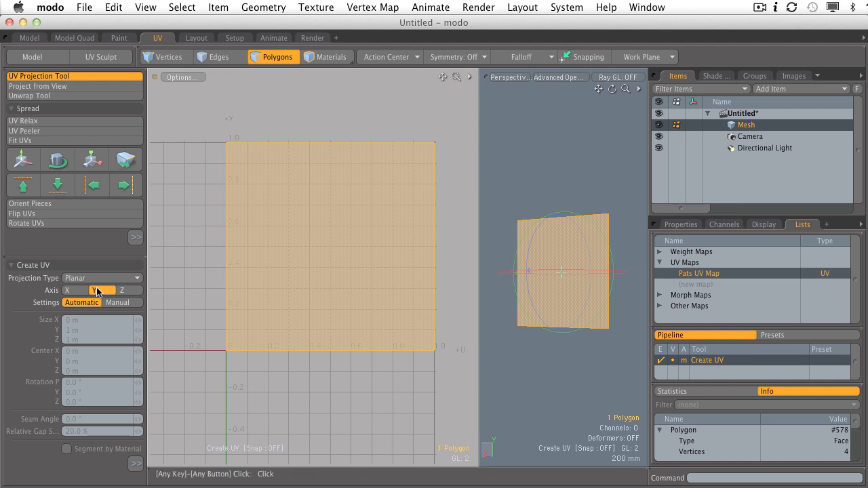
Compare the planar projection of the square on the X, Y and Z axes, set the axis to X and leave the tool.
left_click(69, 295)
left_click(97, 292)
left_click(125, 291)
left_click(98, 290)
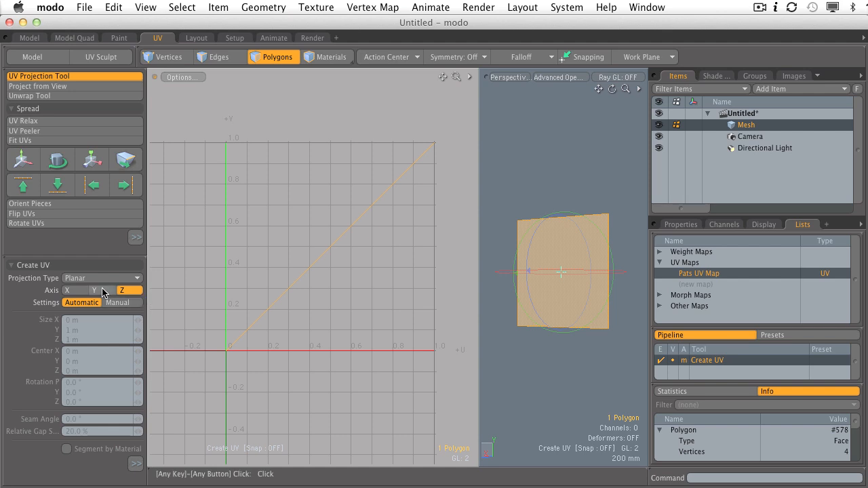
left_click_drag(566, 296, 540, 262, "alt")
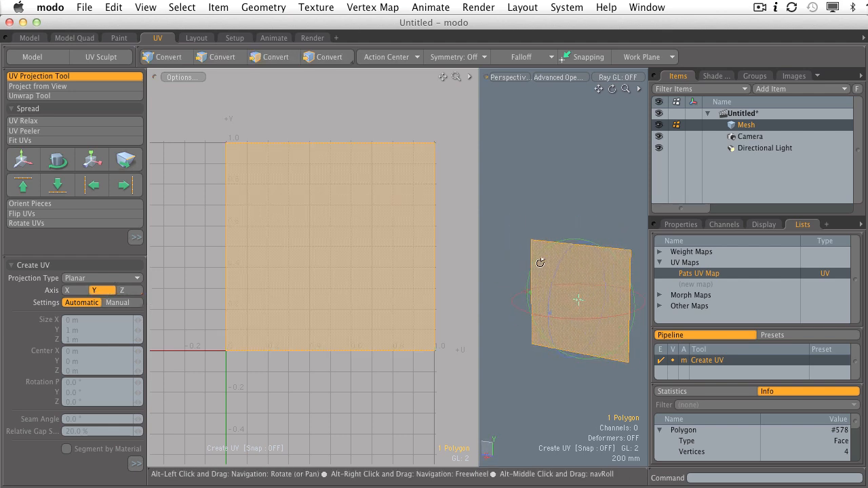
left_click(69, 290)
left_click_drag(535, 293, 457, 298, "alt")
left_click_drag(505, 319, 477, 257, "alt+shift")
mouse_move(576, 316)
left_mouse_down("alt")
mouse_move(553, 307)
mouse_move(595, 298)
mouse_move(593, 308)
mouse_move(563, 308)
left_mouse_up("alt")
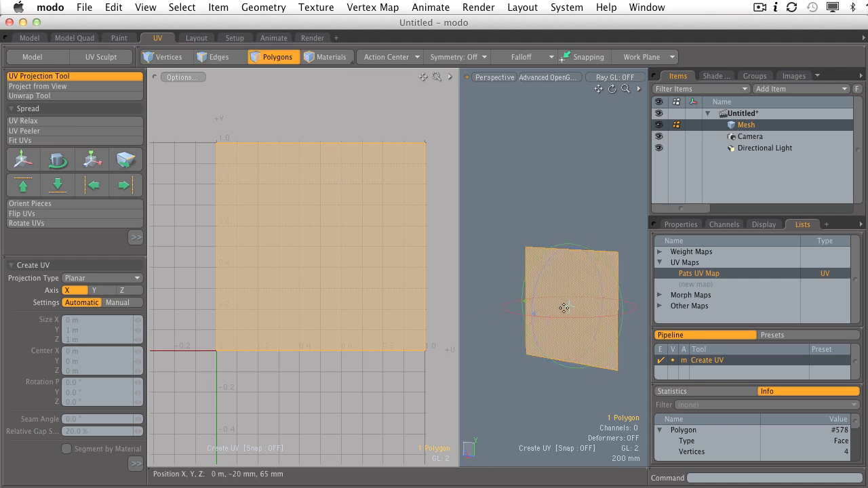
key("Escape")
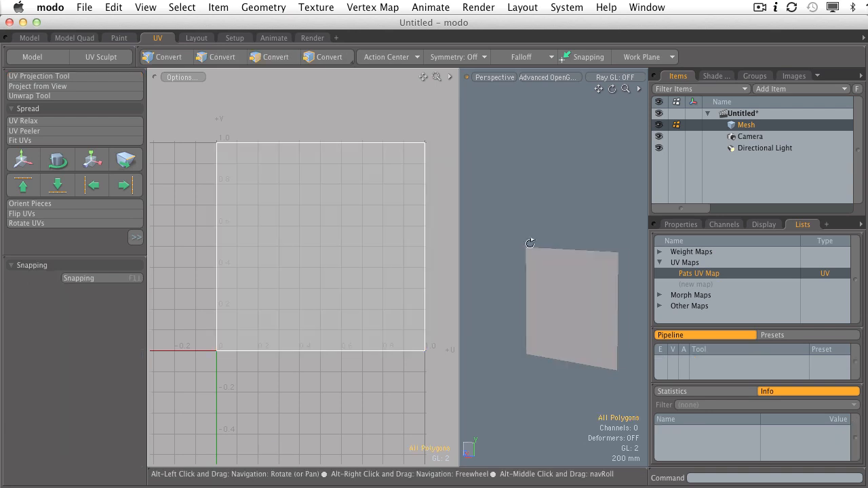
Turn on Show Selection Normals for the 3D view and select the square polygon to examine its normal direction.
left_click_drag(538, 242, 589, 238, "alt")
left_click(373, 221)
left_click_drag(599, 256, 538, 248, "alt")
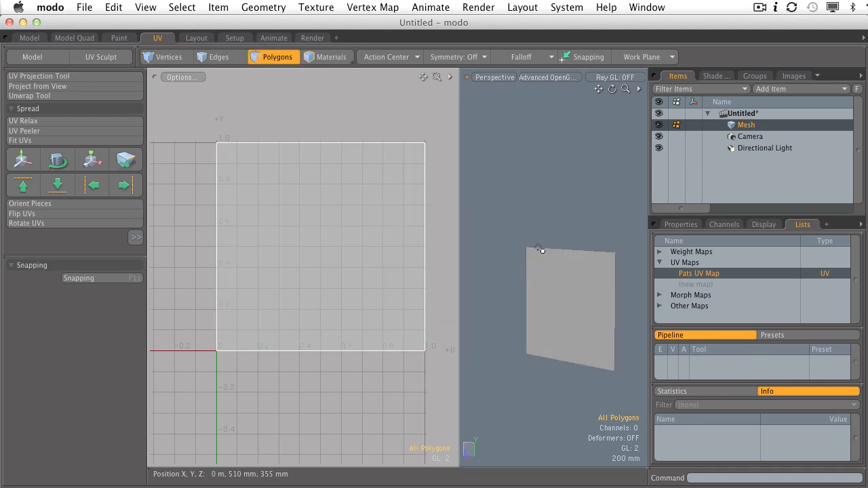
left_click(562, 294)
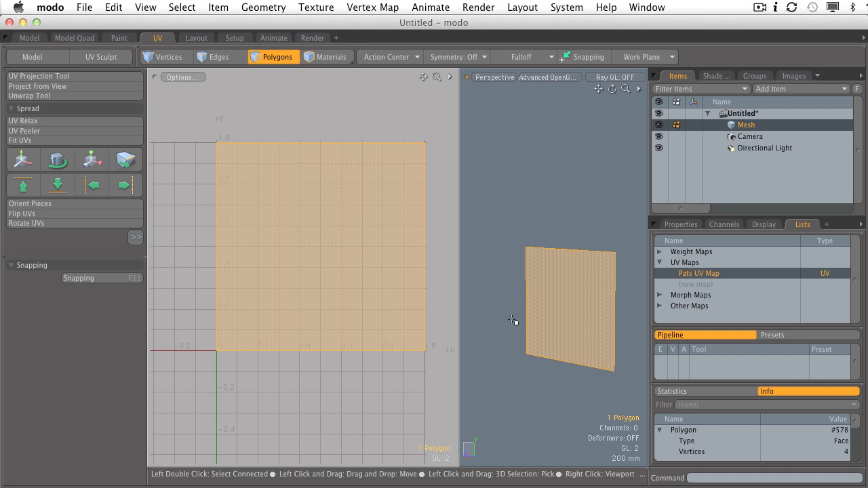
key("1")
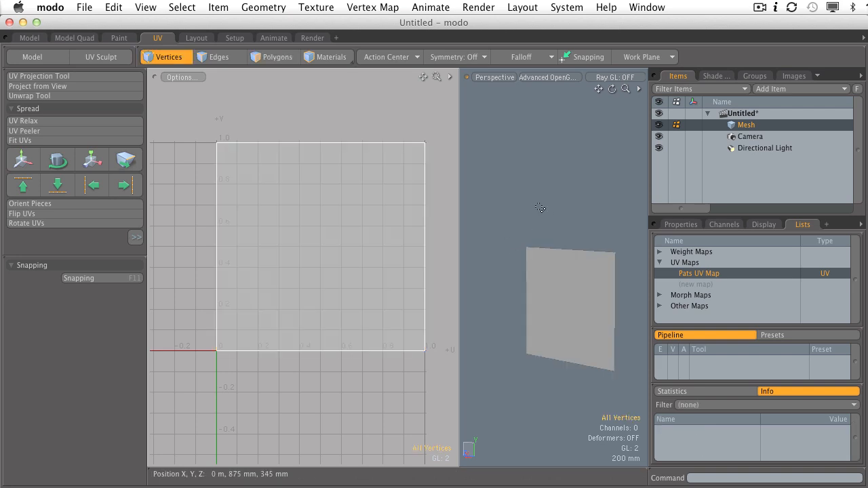
key("o")
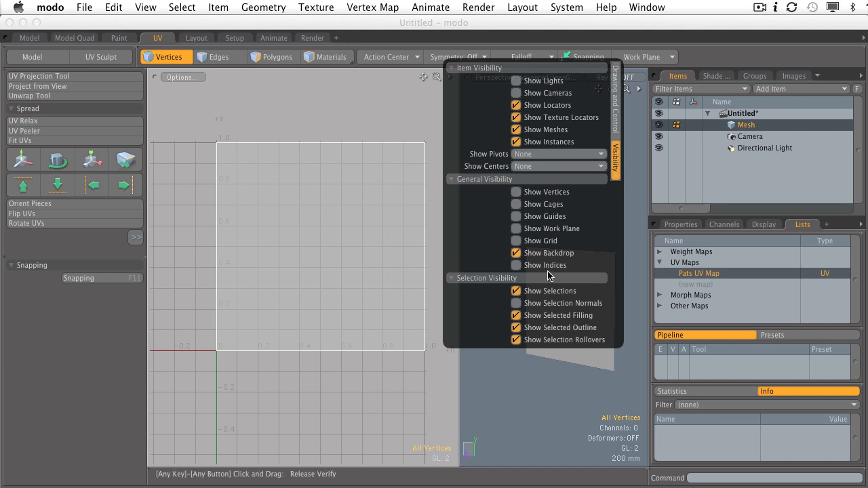
left_click(517, 304)
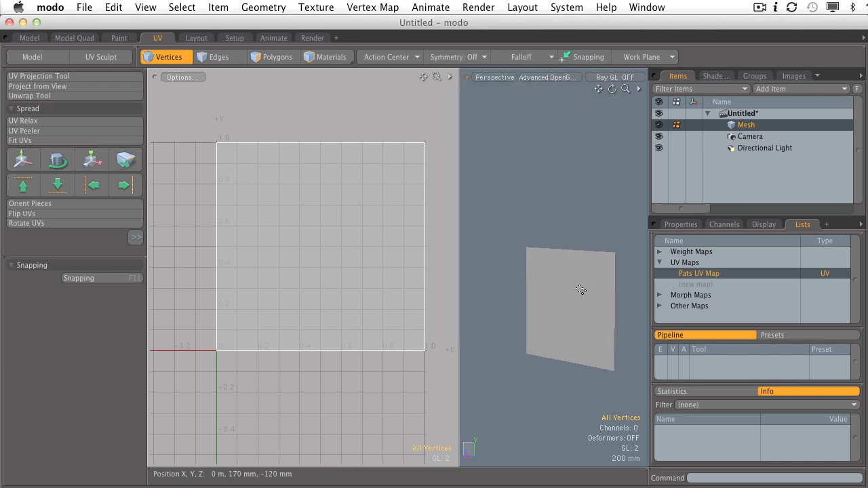
key("3")
left_click(577, 290)
left_click_drag(577, 290, 555, 336, "alt")
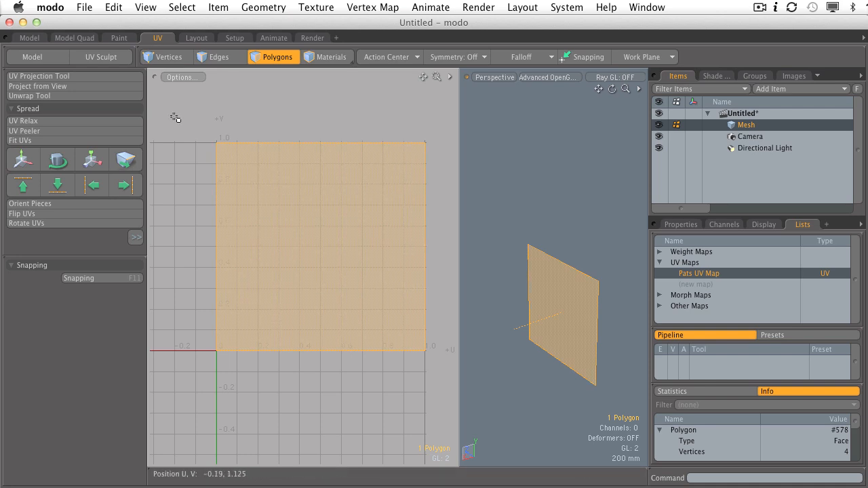
left_click(103, 76)
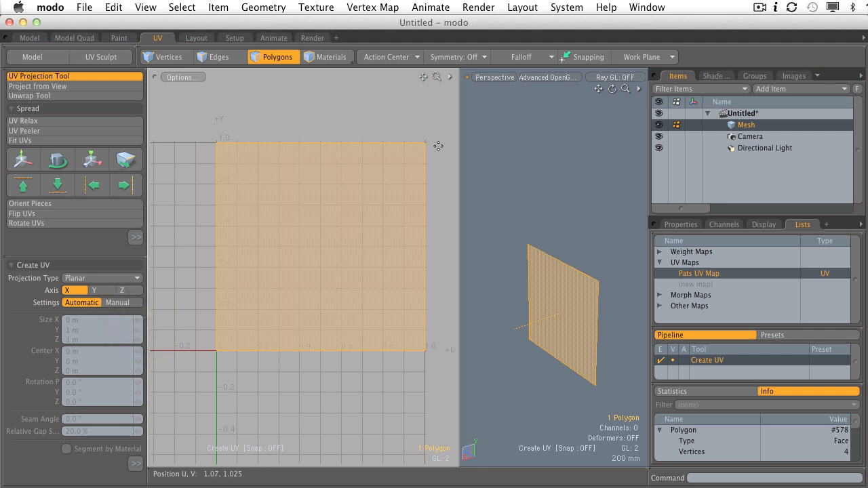
key("space")
left_click(374, 374)
Switch to edge selection and select the top, left, right and bottom UV edges in turn to match them to the 3D square.
left_click(218, 57)
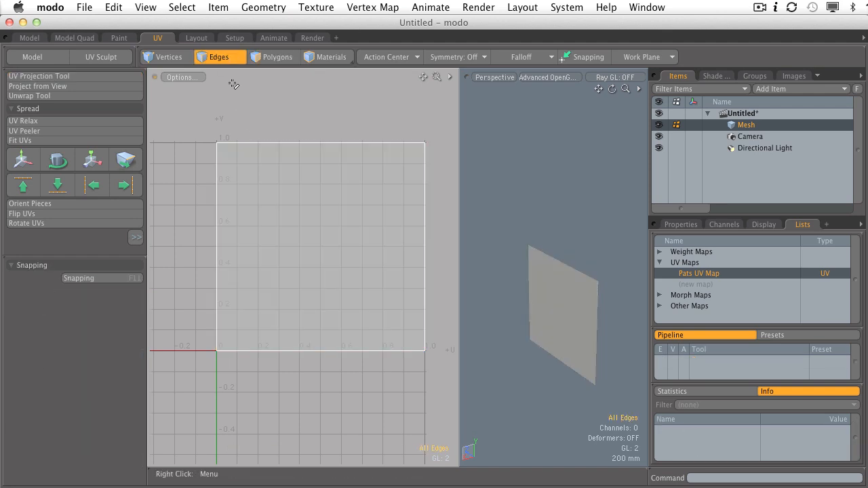
left_click(305, 143)
mouse_move(547, 269)
left_mouse_down("alt")
mouse_move(562, 252)
mouse_move(548, 258)
left_mouse_up("alt")
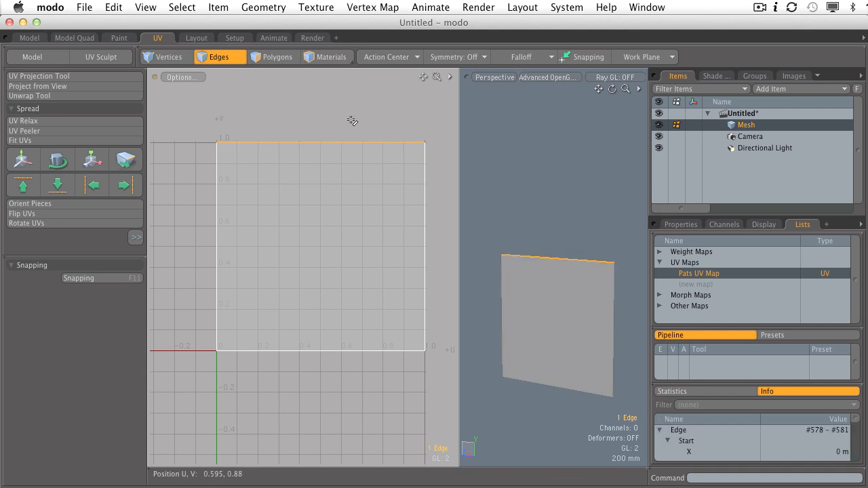
left_click(223, 243)
left_click(223, 243)
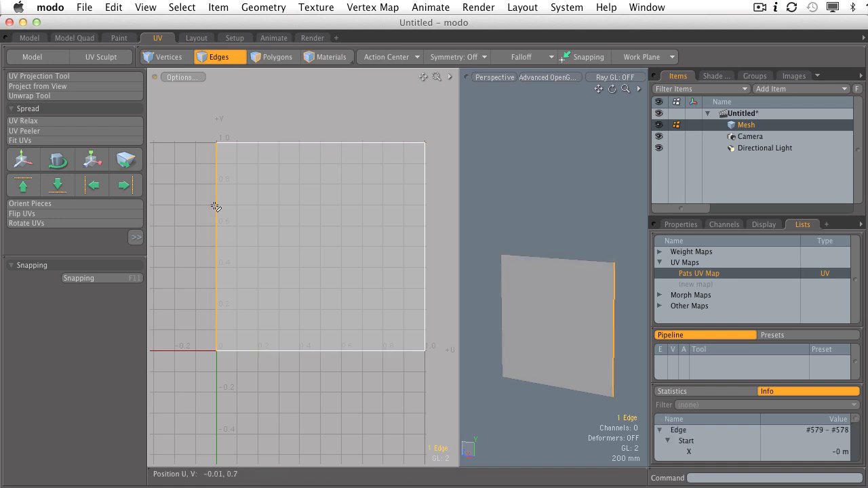
mouse_move(323, 234)
left_mouse_down("alt")
mouse_move(239, 225)
mouse_move(306, 238)
left_mouse_up("alt")
left_click_drag(382, 245, 424, 248)
left_click(264, 250)
left_click(325, 357)
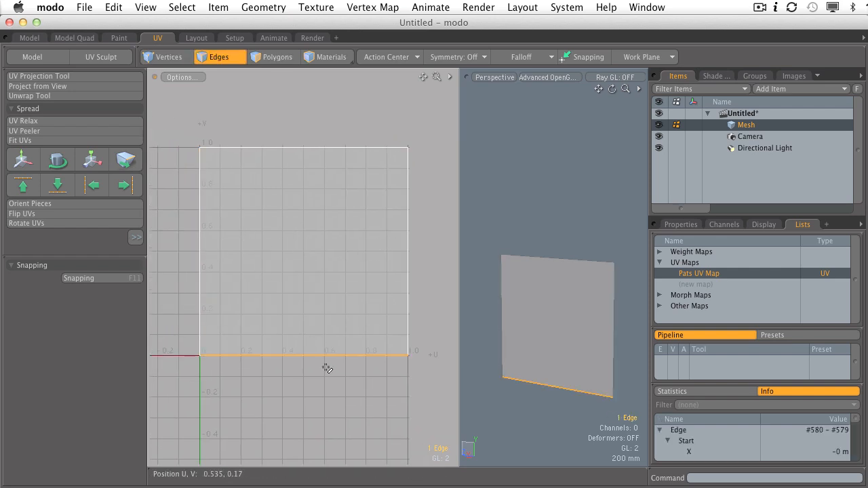
Select the square's left, top and bottom UV edges again and compare their positions with the 3D view.
left_click(314, 133)
left_click(203, 216)
left_click_drag(548, 287, 570, 282, "alt")
left_click(345, 147)
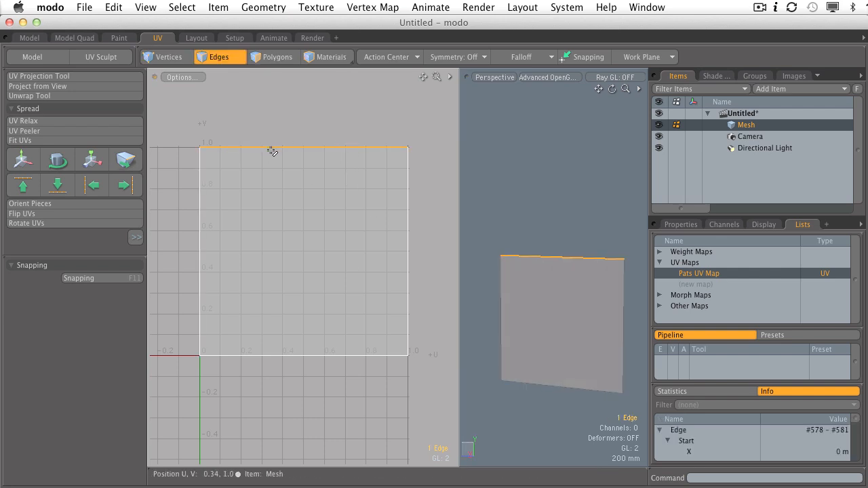
left_click(303, 355)
left_click(310, 147)
left_click(325, 226)
Select the square's right and left UV edges separately and together to check their 3D orientation, and clear the selection.
left_click(407, 237)
left_click(200, 256)
left_click(408, 247)
left_click_drag(459, 254, 505, 243, "alt")
left_click(419, 227)
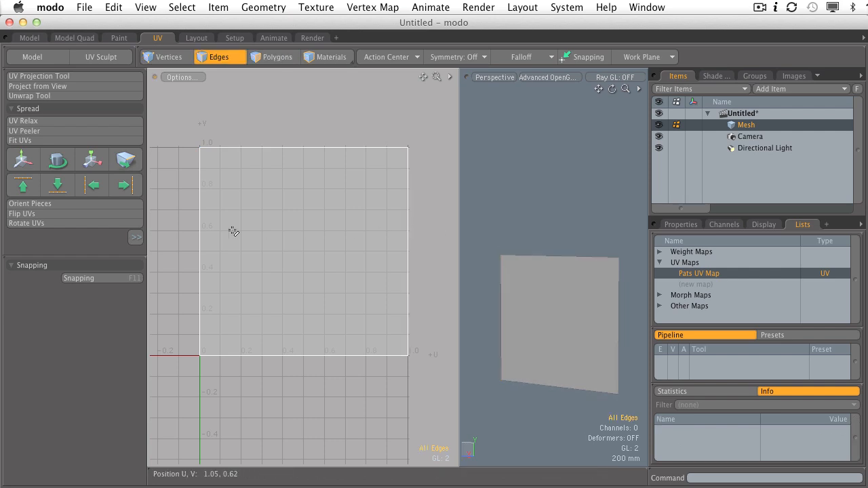
left_click(201, 247)
left_click(407, 249, "shift")
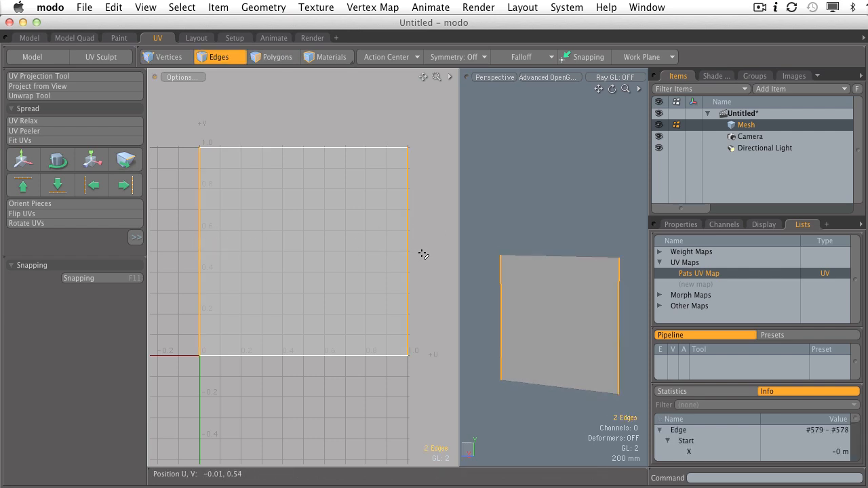
left_click(437, 253)
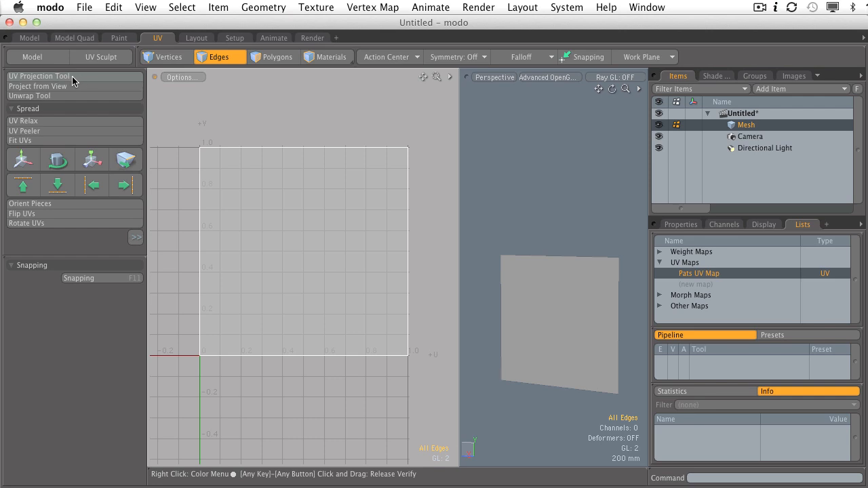